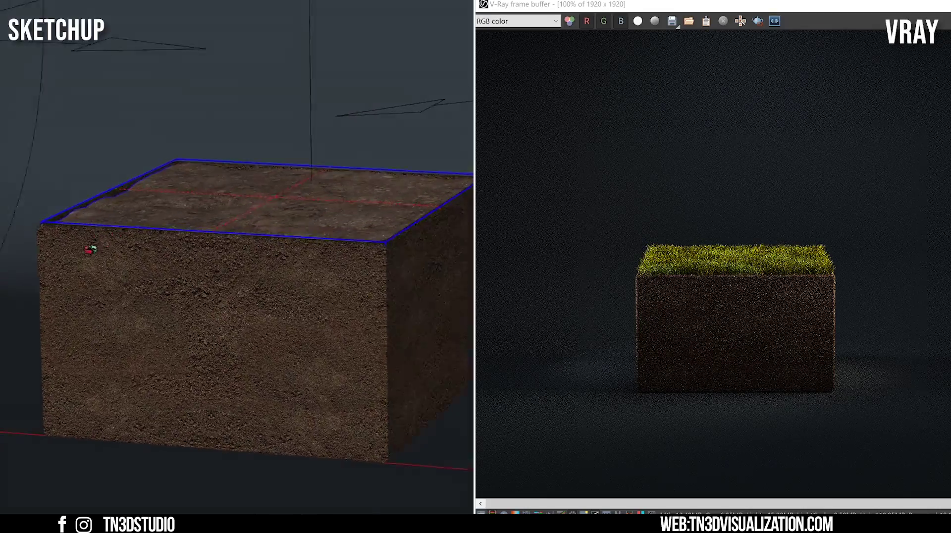
# - Browse the fur examples comparing gravity variance and density, length and thickness maps
pyautogui.moveTo(90, 250)
pyautogui.mouseDown(button='middle')
pyautogui.moveTo(193, 298)
pyautogui.moveTo(276, 261)
pyautogui.moveTo(257, 234)
pyautogui.moveTo(160, 227)
pyautogui.mouseUp(button='middle')
pyautogui.scroll(-3, 237, 224)
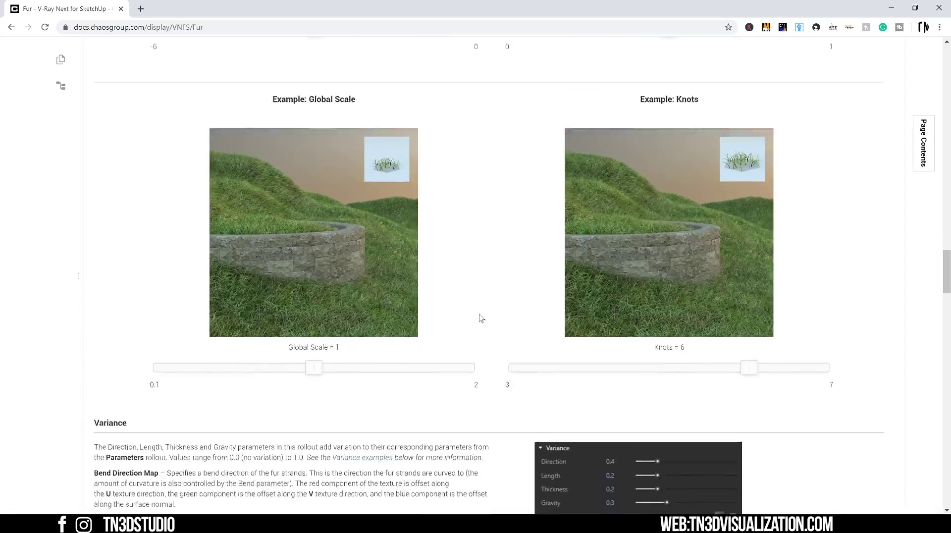
pyautogui.scroll(-10, 481, 318)
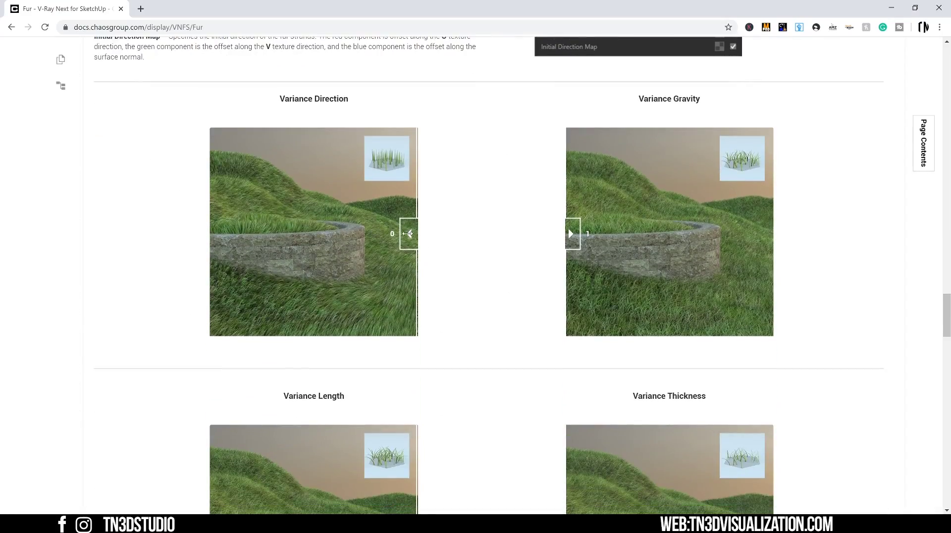
pyautogui.moveTo(403, 233); pyautogui.dragTo(474, 238)
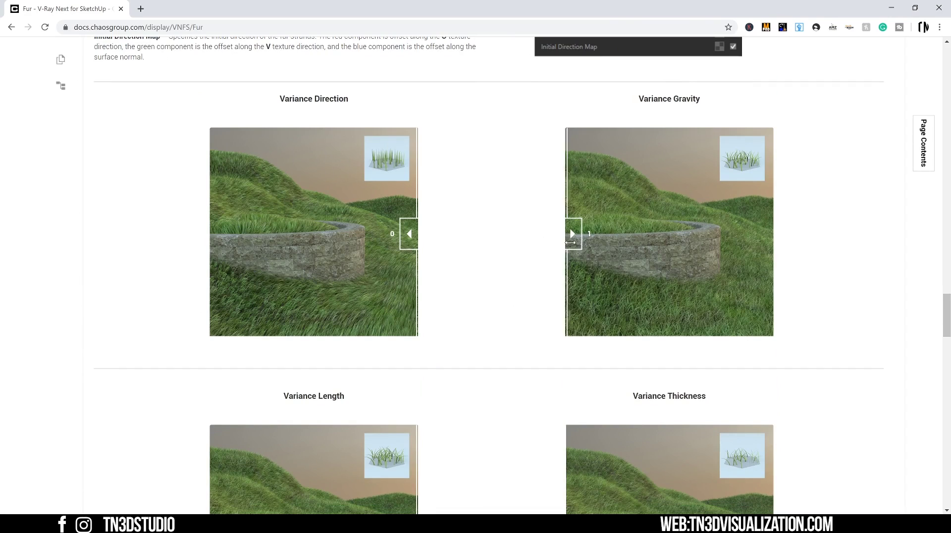
pyautogui.moveTo(570, 237)
pyautogui.mouseDown()
pyautogui.moveTo(784, 251)
pyautogui.moveTo(570, 246)
pyautogui.mouseUp()
pyautogui.scroll(-20, 570, 246)
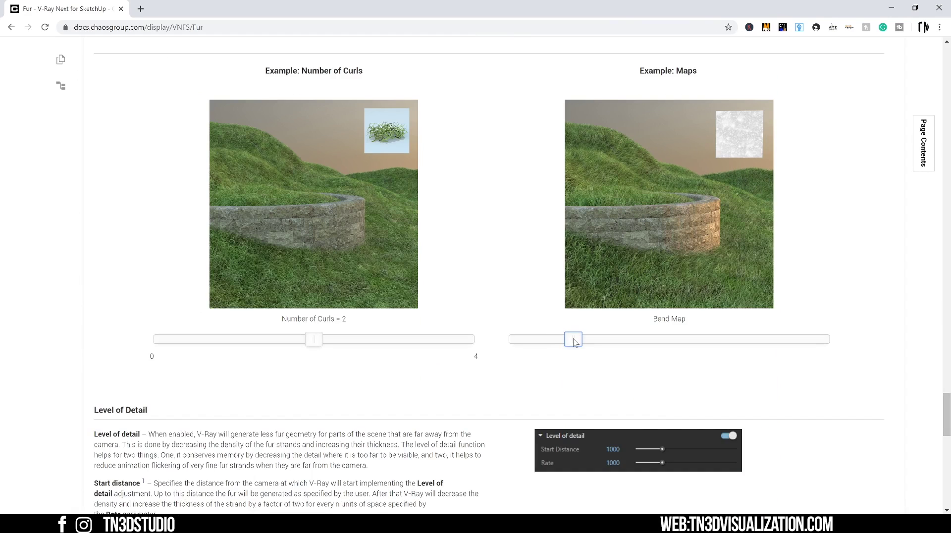
pyautogui.click(637, 342)
pyautogui.click(699, 342)
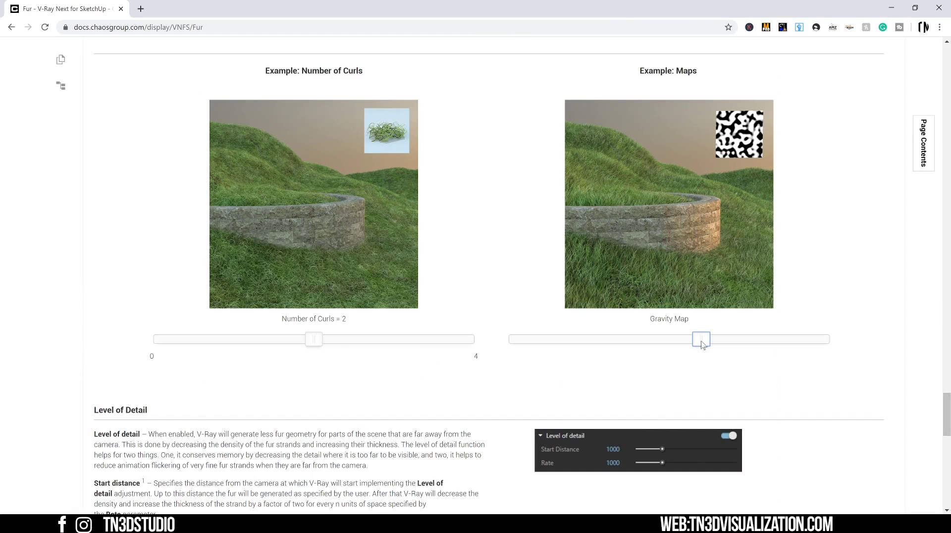
pyautogui.click(765, 341)
pyautogui.click(829, 341)
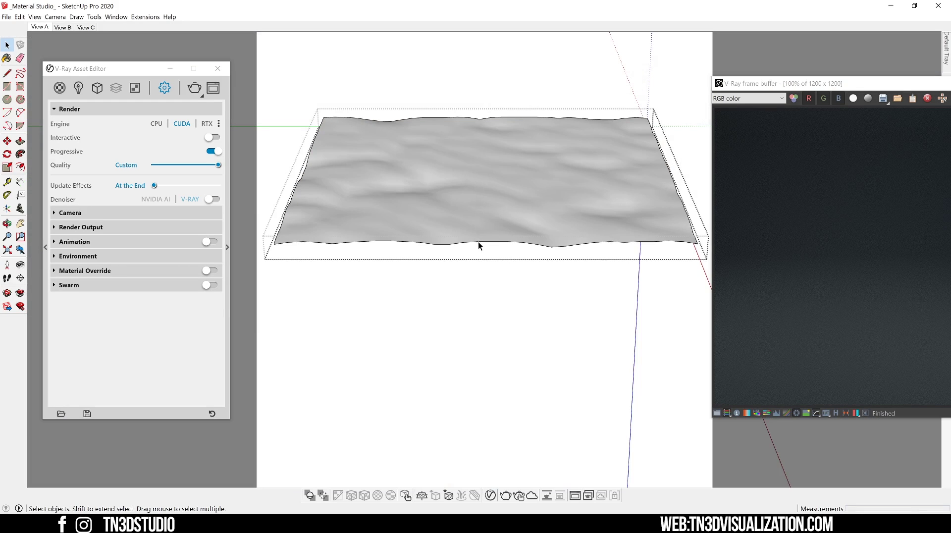
# - Select the whole wavy terrain surface and inspect it from below
pyautogui.tripleClick(478, 242)
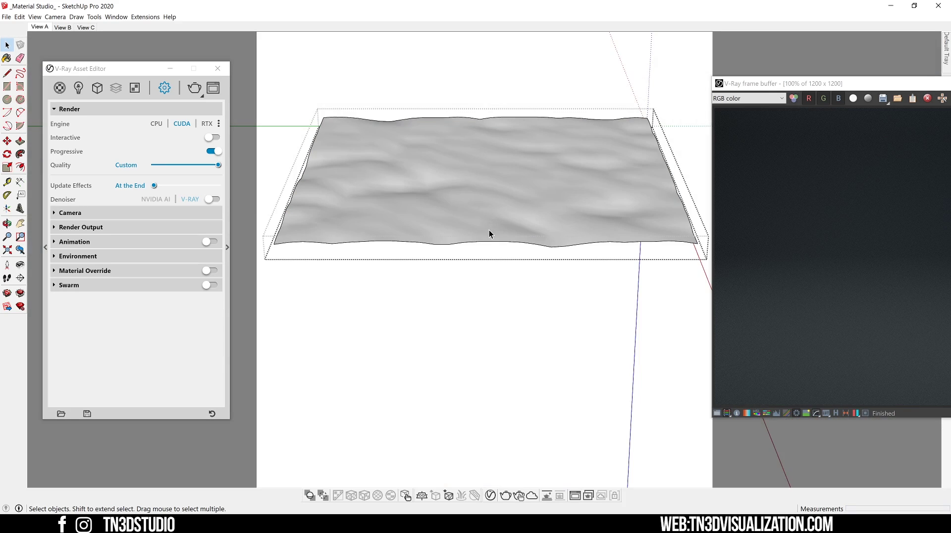
pyautogui.press('o')
pyautogui.moveTo(489, 198)
pyautogui.mouseDown()
pyautogui.moveTo(475, 38)
pyautogui.moveTo(494, 211)
pyautogui.mouseUp()
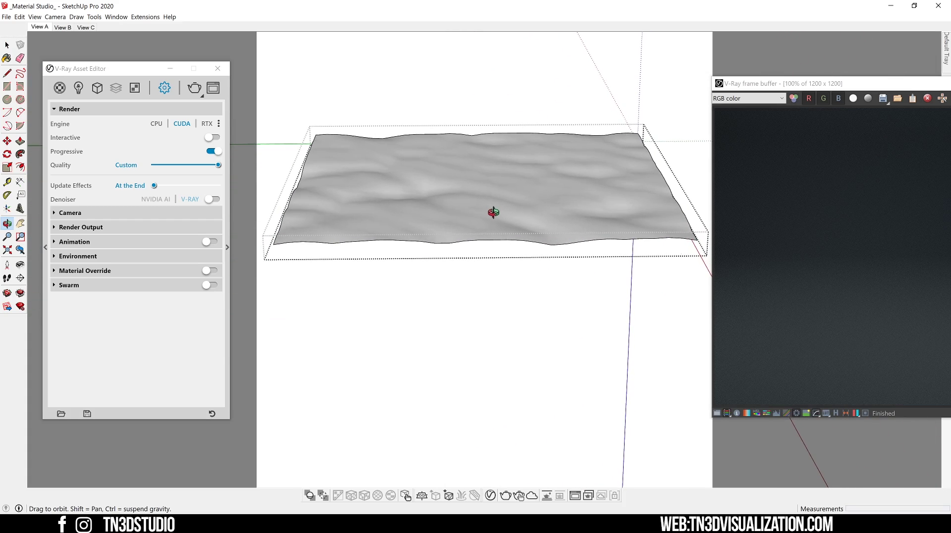
pyautogui.press('space')
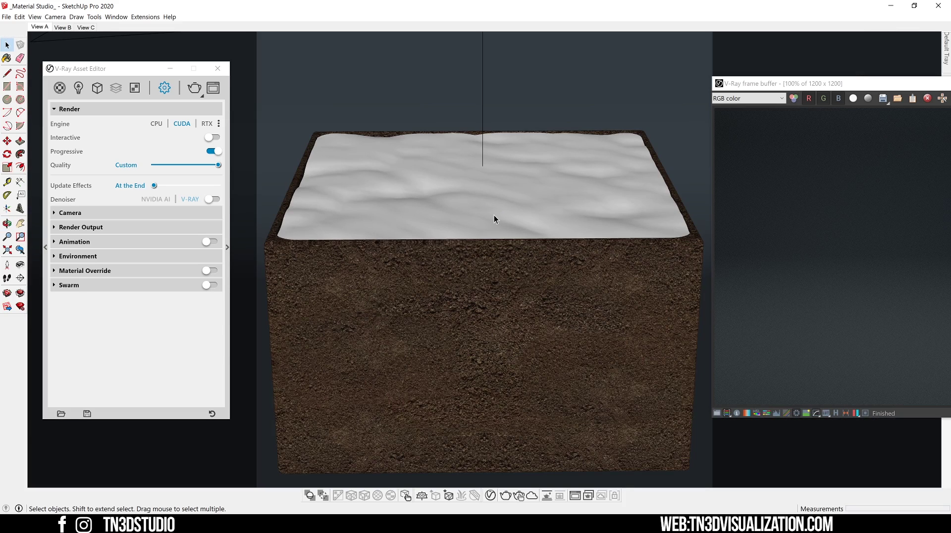
# - Preview 00_Landscape and each grass preset material, then hide the settings panel
pyautogui.click(59, 88)
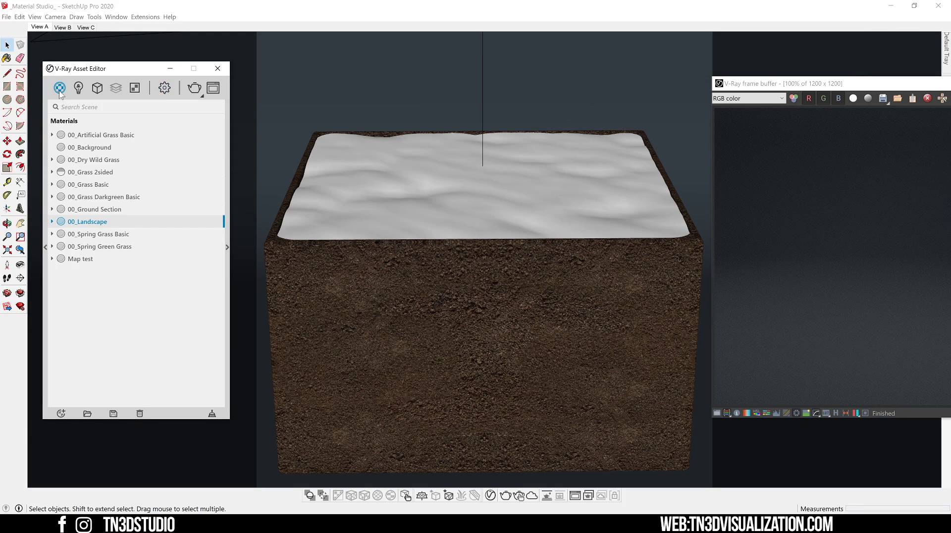
pyautogui.click(228, 125)
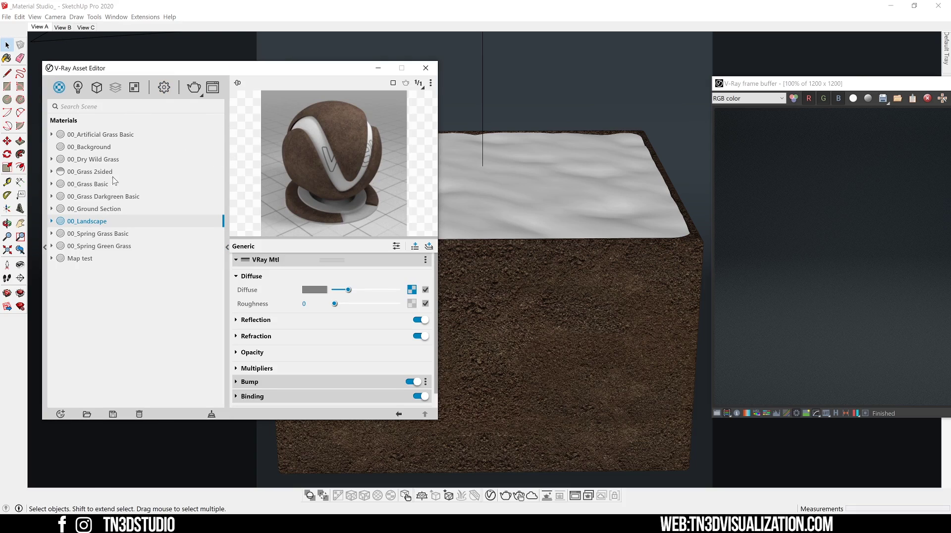
pyautogui.click(110, 135)
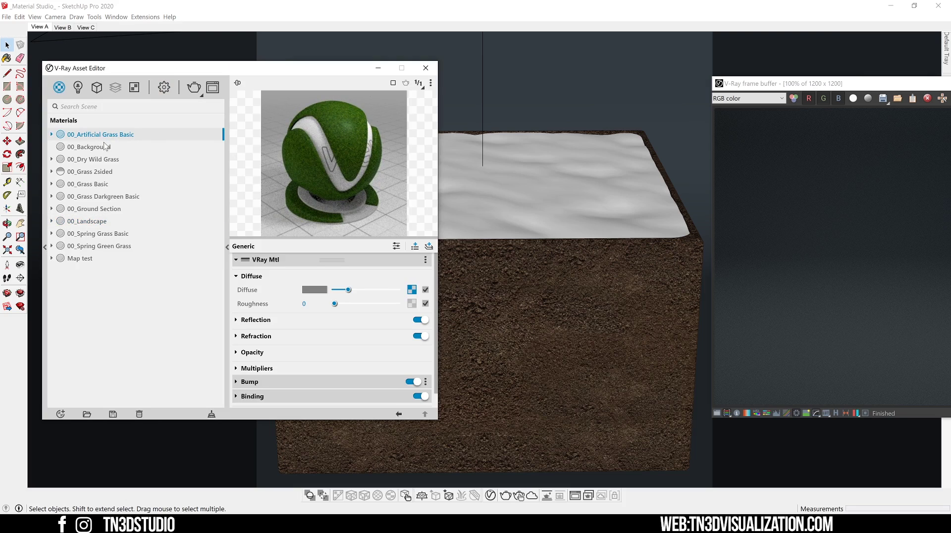
pyautogui.click(105, 160)
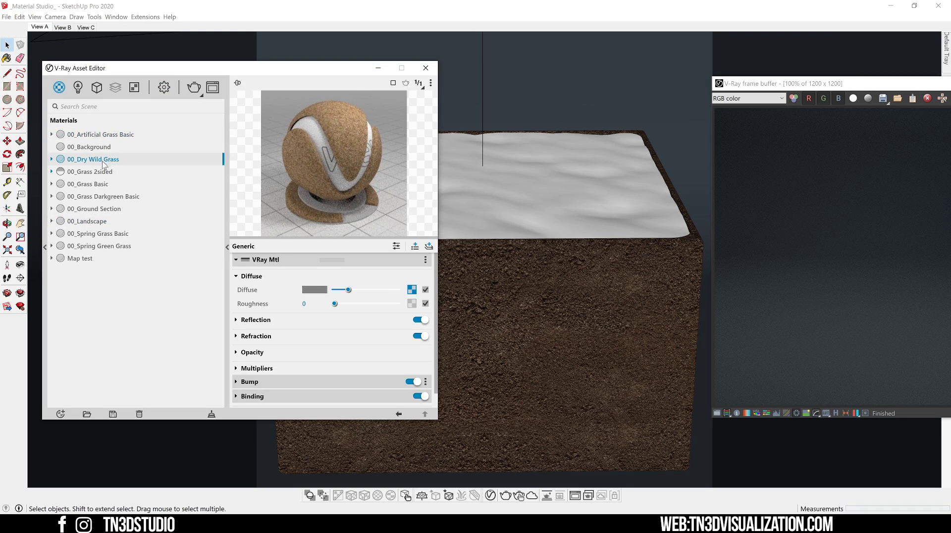
pyautogui.click(102, 184)
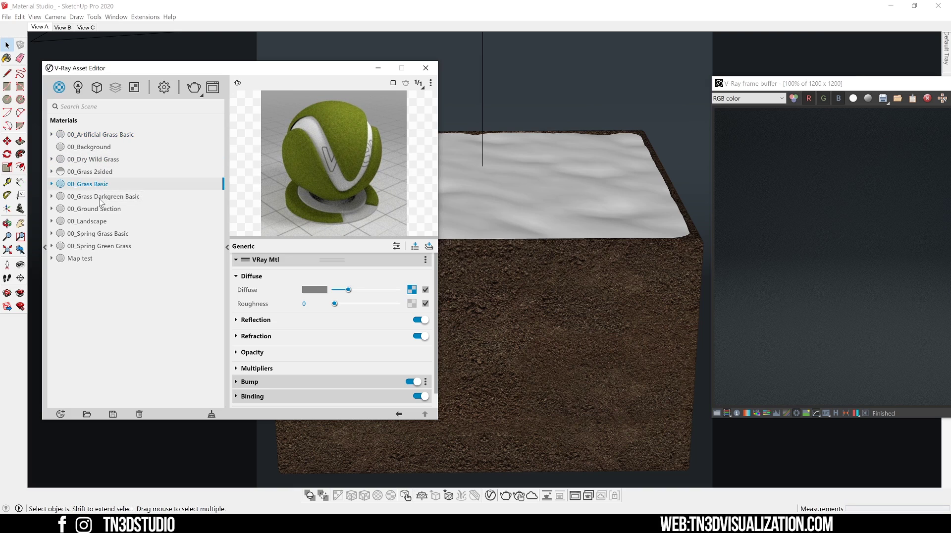
pyautogui.click(102, 199)
pyautogui.click(96, 174)
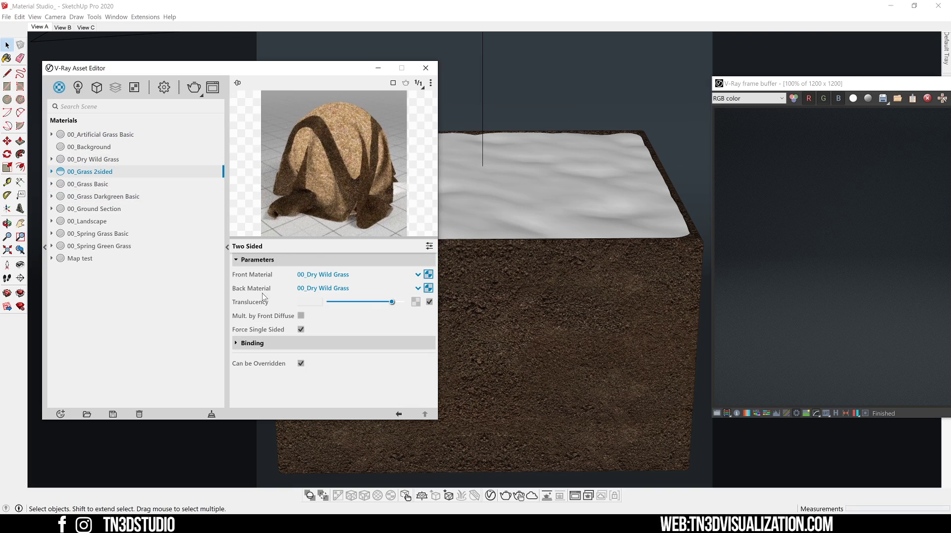
pyautogui.click(98, 222)
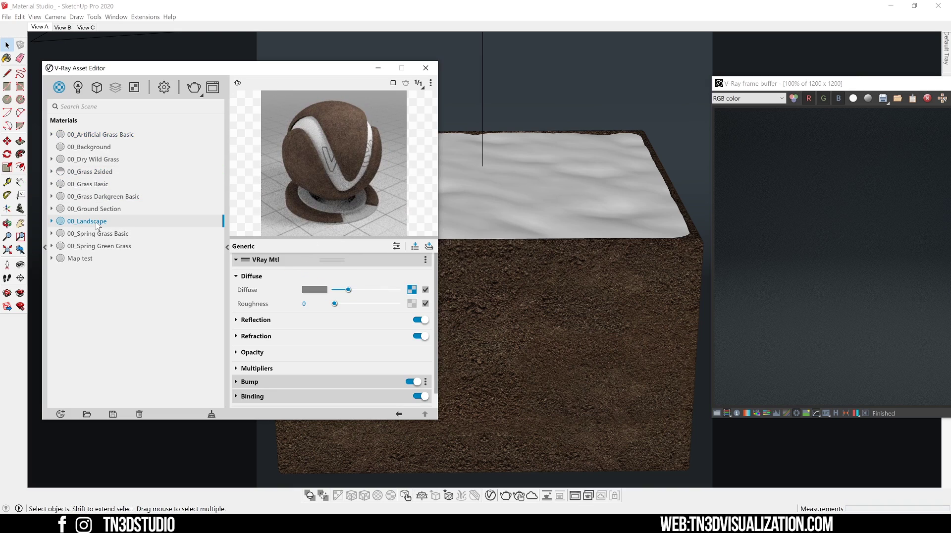
pyautogui.click(228, 223)
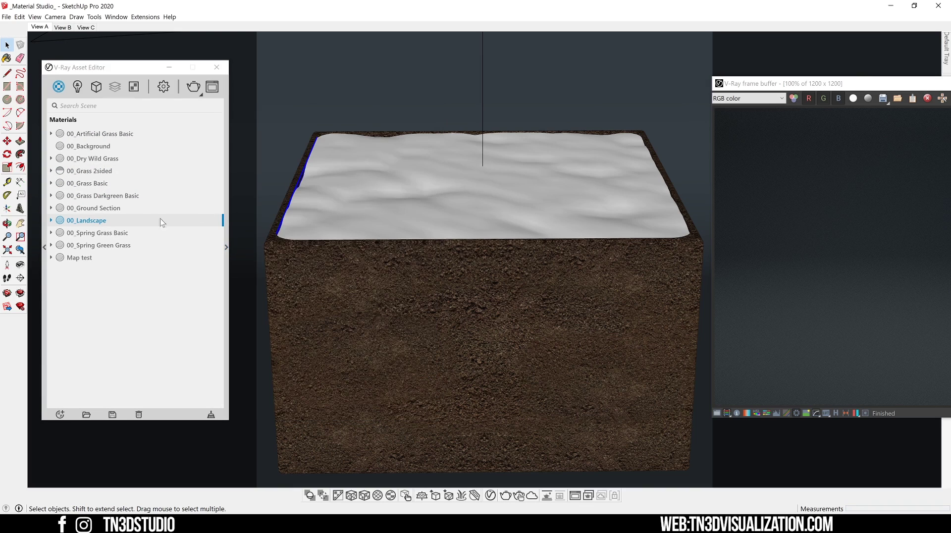
# - Apply 00_Landscape to the selected terrain and add V-Ray Fur to it
pyautogui.rightClick(100, 224)
pyautogui.click(130, 241)
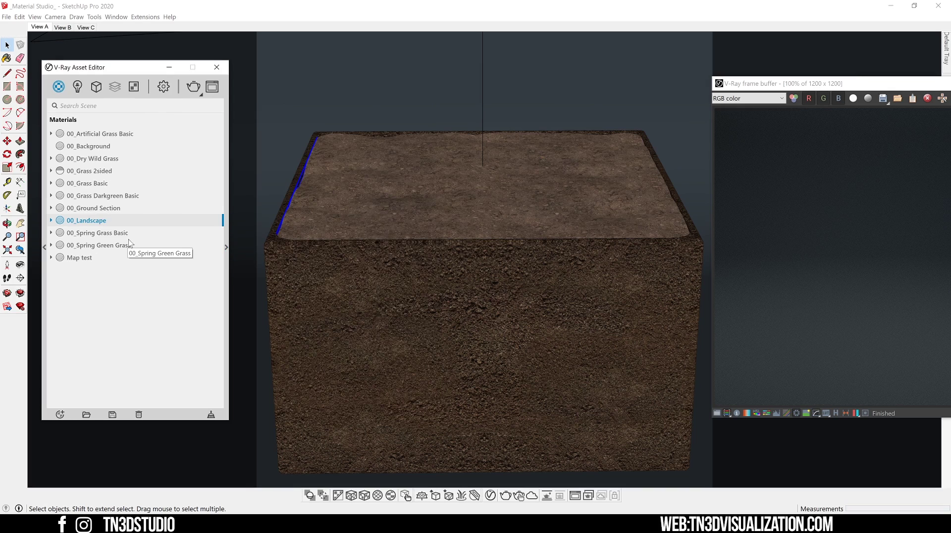
pyautogui.click(464, 495)
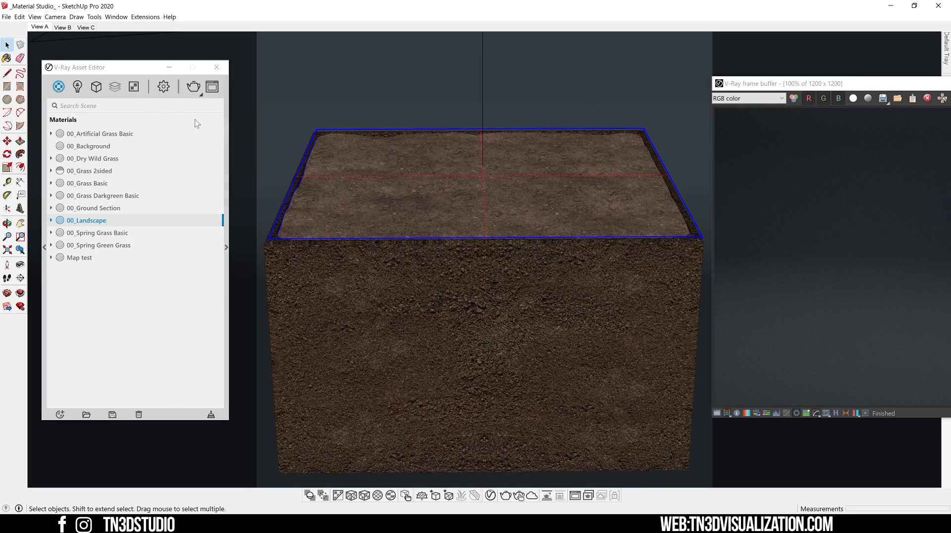
# - Enable interactive rendering and start an interactive render beside the model
pyautogui.click(164, 87)
pyautogui.click(214, 137)
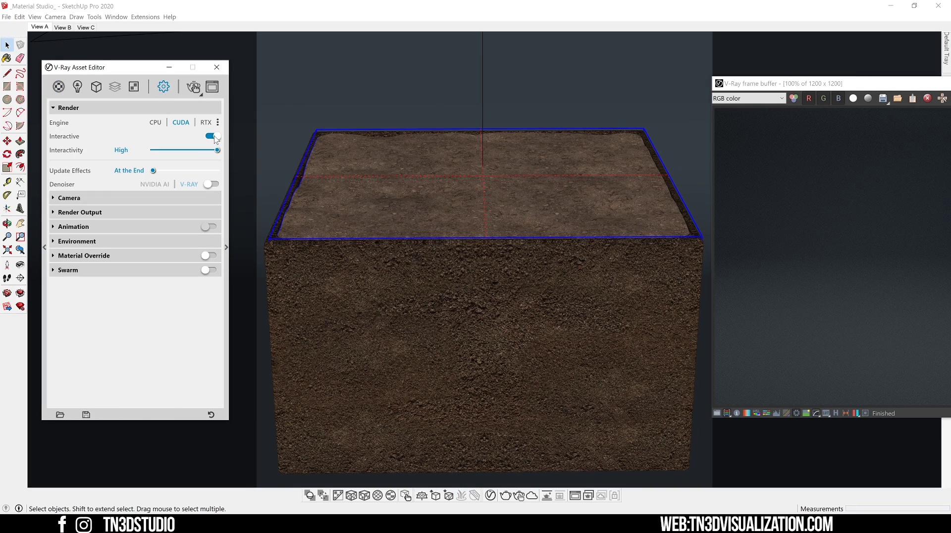
pyautogui.click(193, 87)
pyautogui.moveTo(860, 86); pyautogui.dragTo(846, 90)
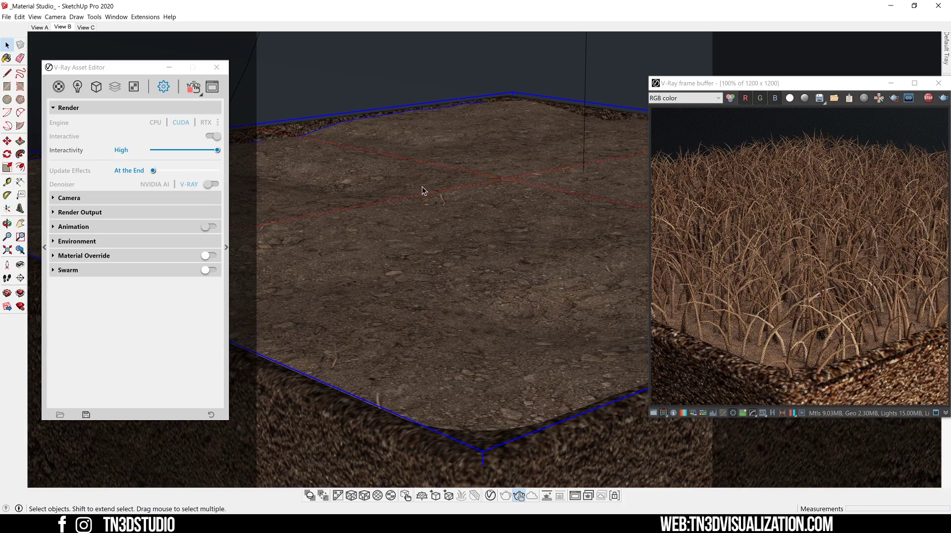
# - Open the Fur object's parameters from the scene geometry list
pyautogui.click(96, 87)
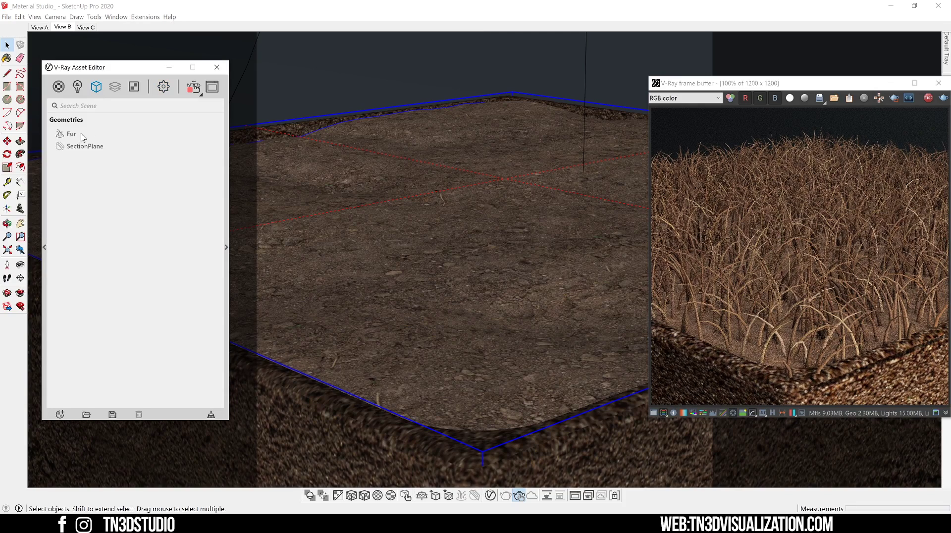
pyautogui.rightClick(70, 134)
pyautogui.click(91, 171)
pyautogui.click(70, 134)
pyautogui.click(226, 223)
# - Enlarge the editor and assign 00_Artificial Grass Basic as the fur material
pyautogui.moveTo(356, 72); pyautogui.dragTo(155, 58)
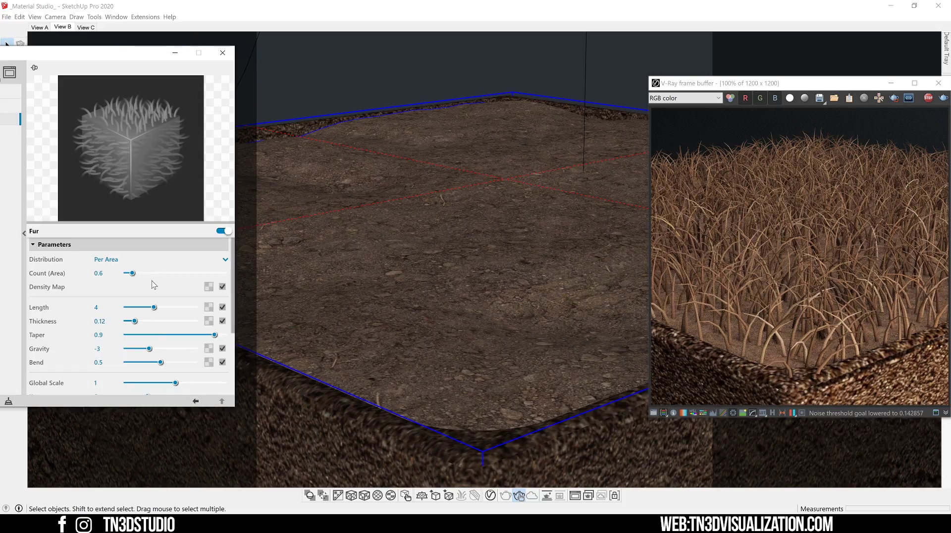
pyautogui.moveTo(162, 407); pyautogui.dragTo(172, 513)
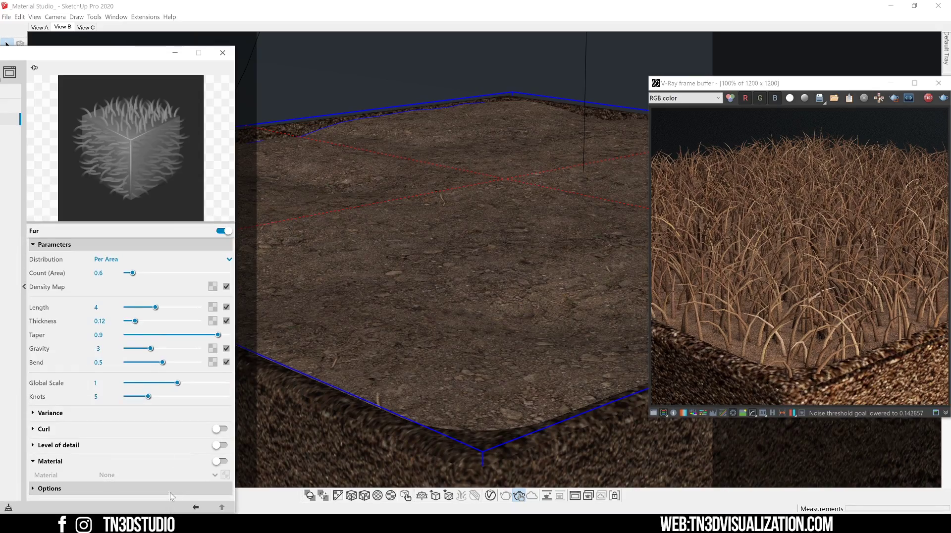
pyautogui.click(220, 461)
pyautogui.click(216, 475)
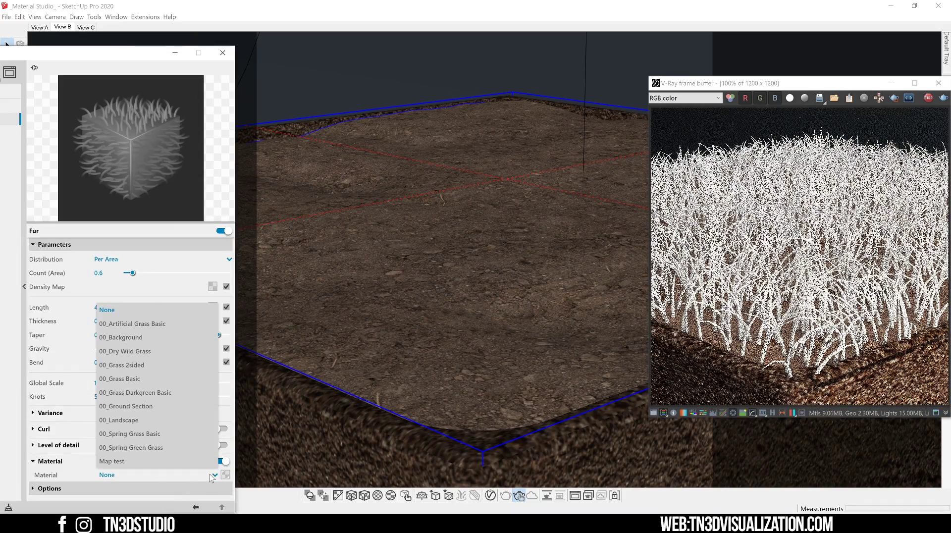
pyautogui.click(151, 324)
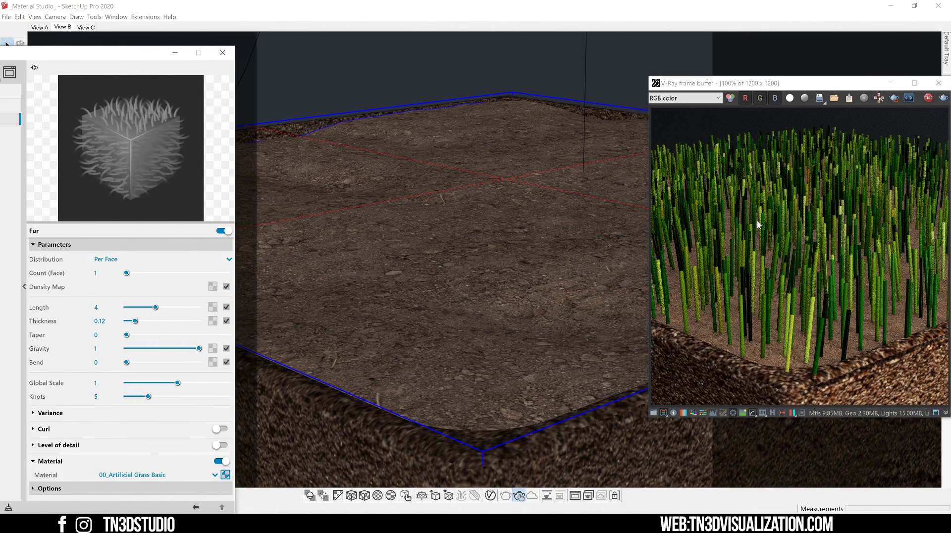
pyautogui.click(172, 260)
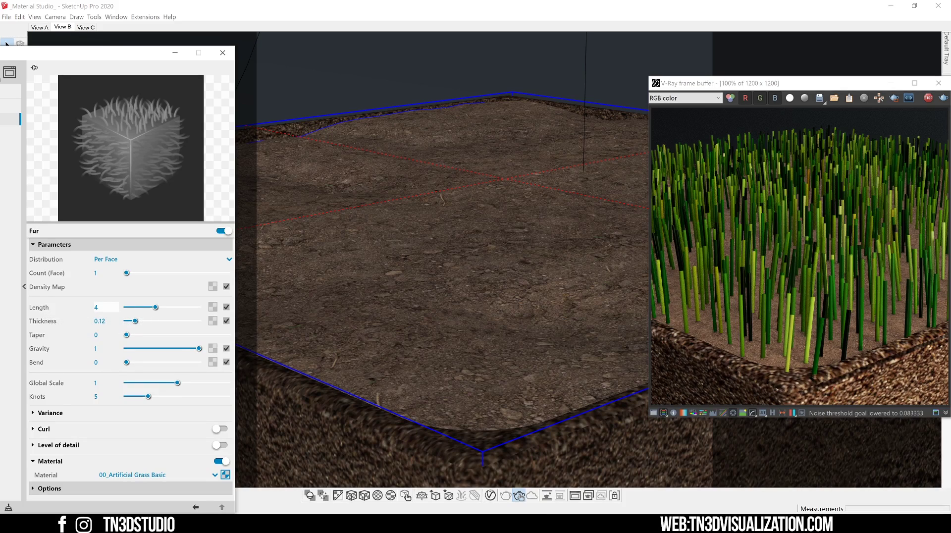
# - Set the fur Length to 3.5 and Thickness to 0.125
pyautogui.click(96, 308)
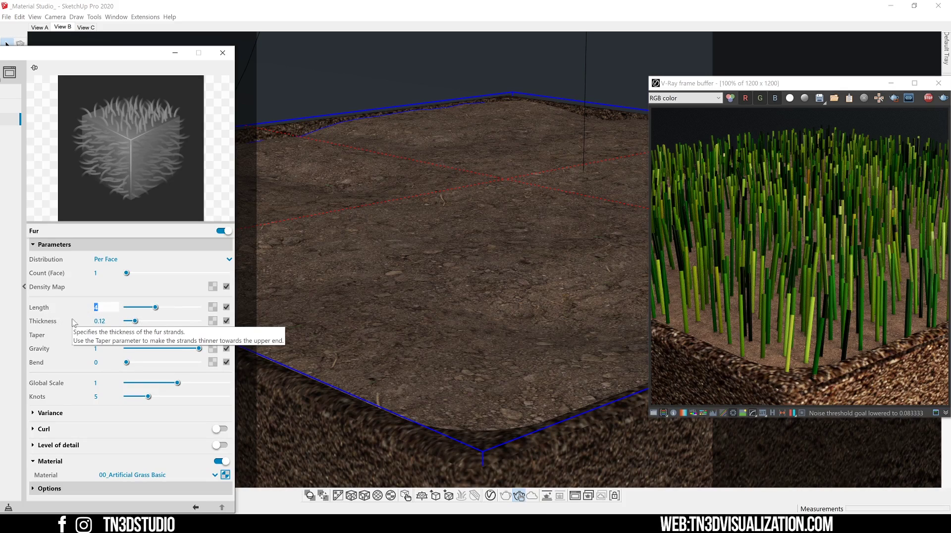
pyautogui.write('3.5')
pyautogui.press('Return')
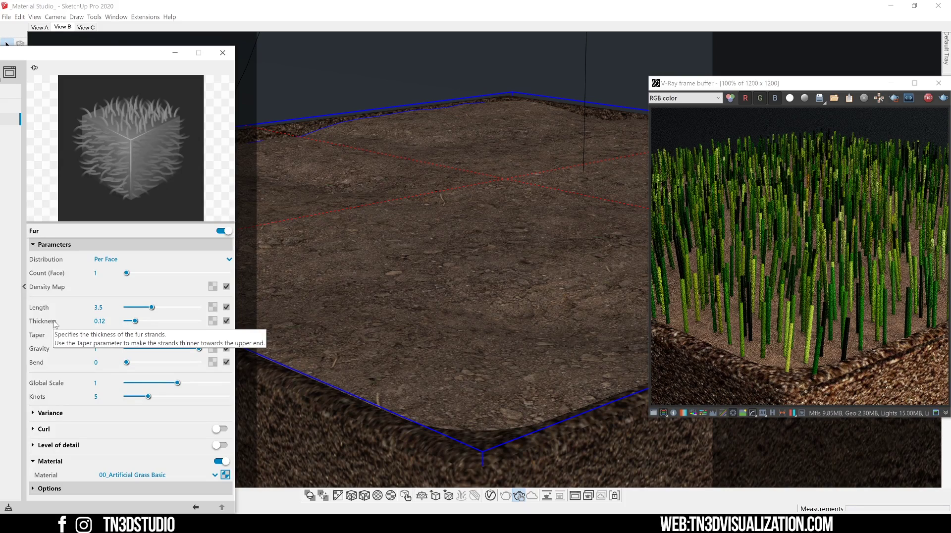
pyautogui.click(101, 321)
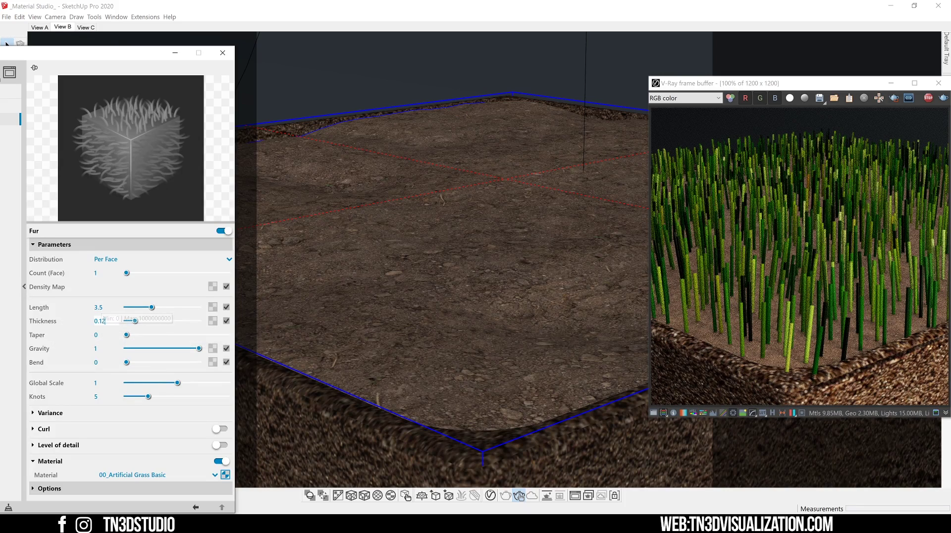
pyautogui.write('5')
pyautogui.press('Return')
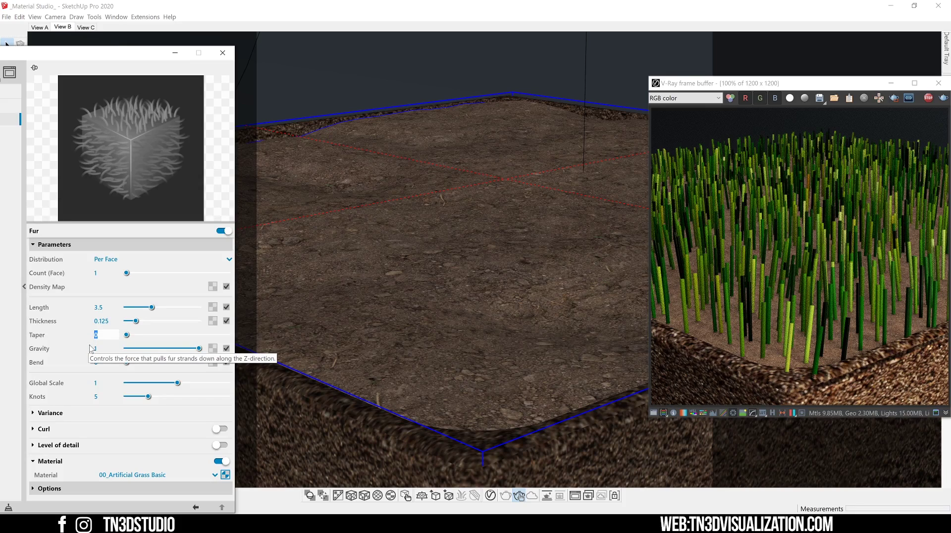
# - Set fur Taper 0.9, Gravity -3.5, Bend 0.2 and Knots 10
pyautogui.write('.9')
pyautogui.press('Return')
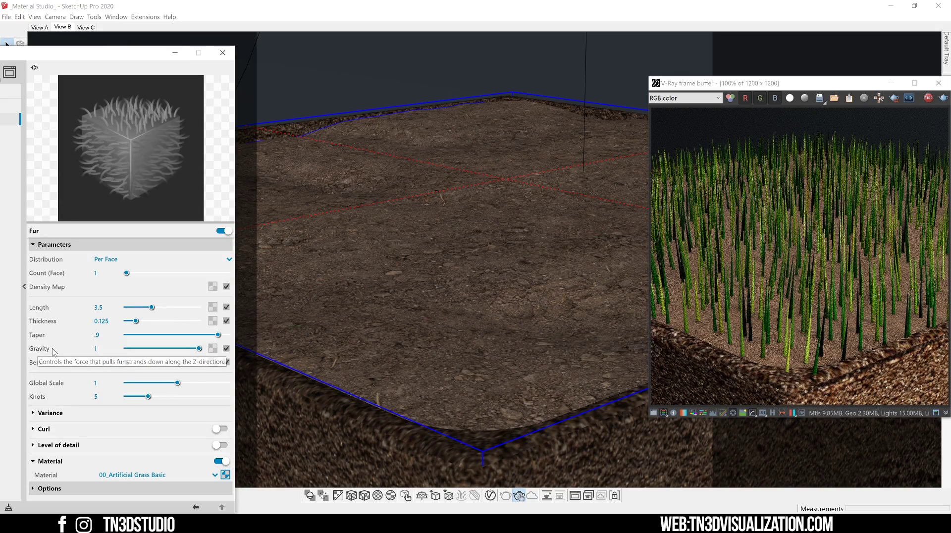
pyautogui.click(97, 349)
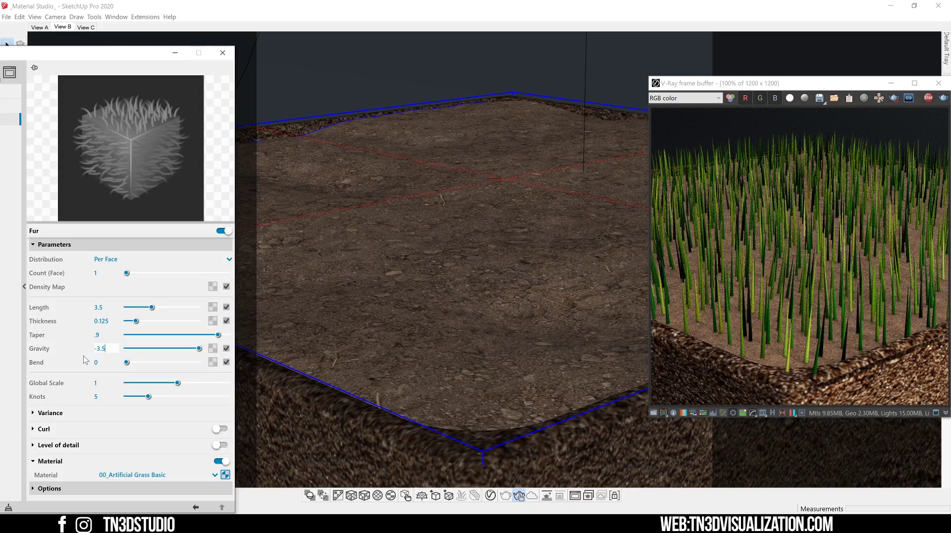
pyautogui.write('-3.5')
pyautogui.press('Return')
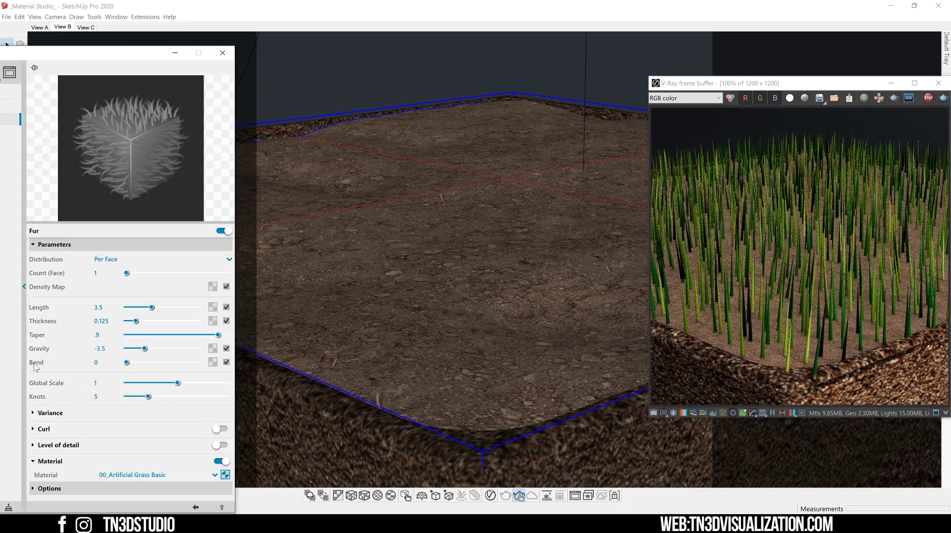
pyautogui.click(91, 362)
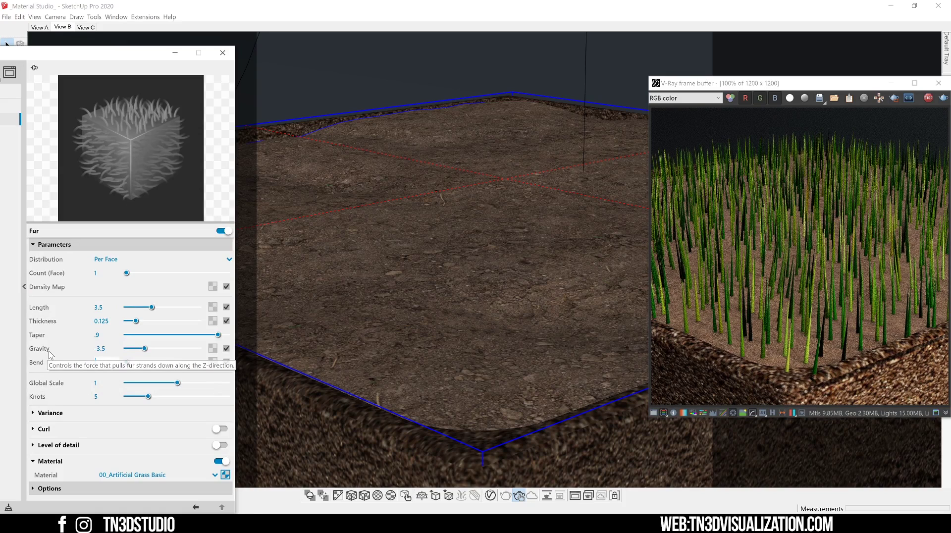
pyautogui.write('.2')
pyautogui.press('Return')
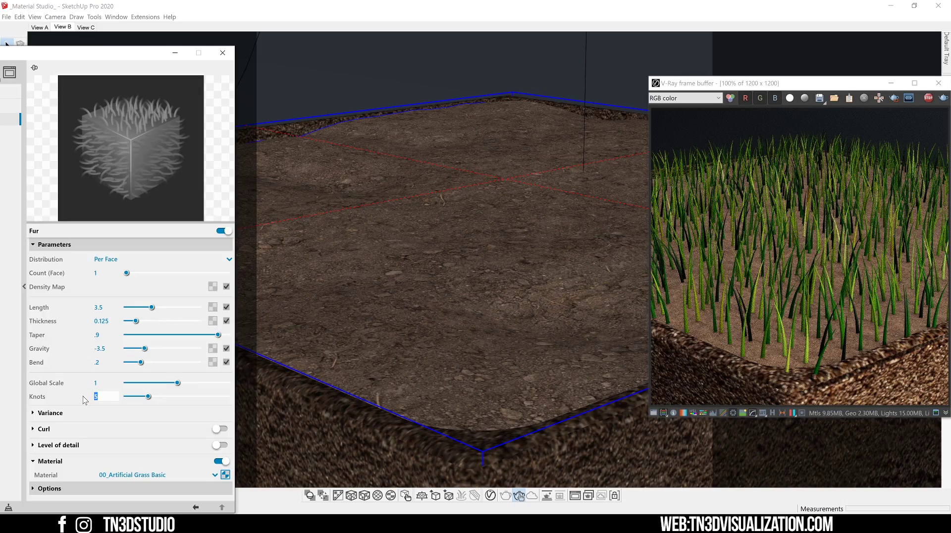
pyautogui.write('10')
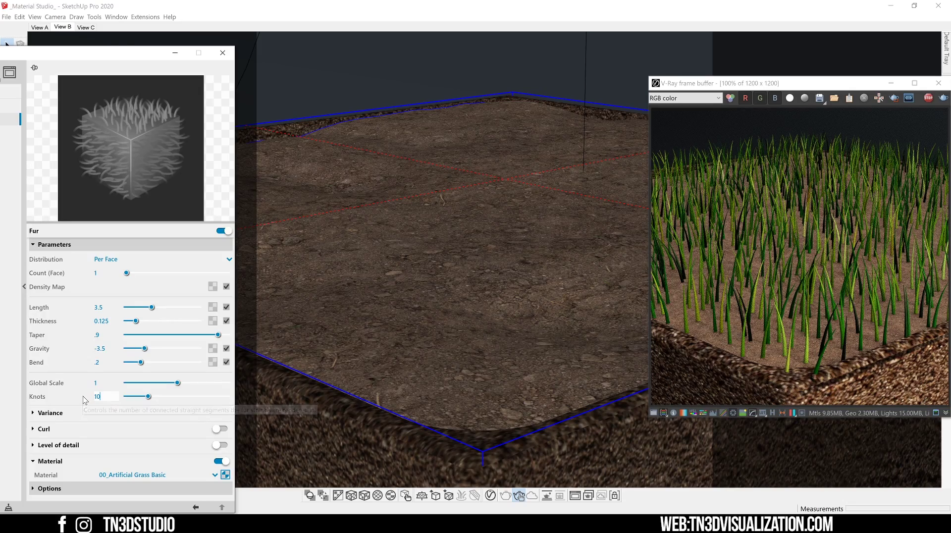
pyautogui.press('Return')
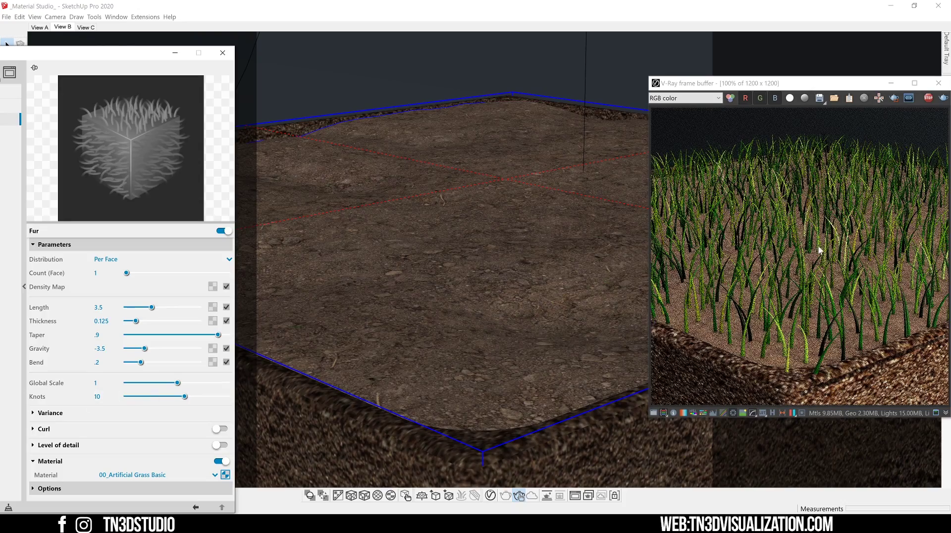
# - Switch fur Distribution to Per Area with a Count (Area) of 4.5
pyautogui.click(110, 259)
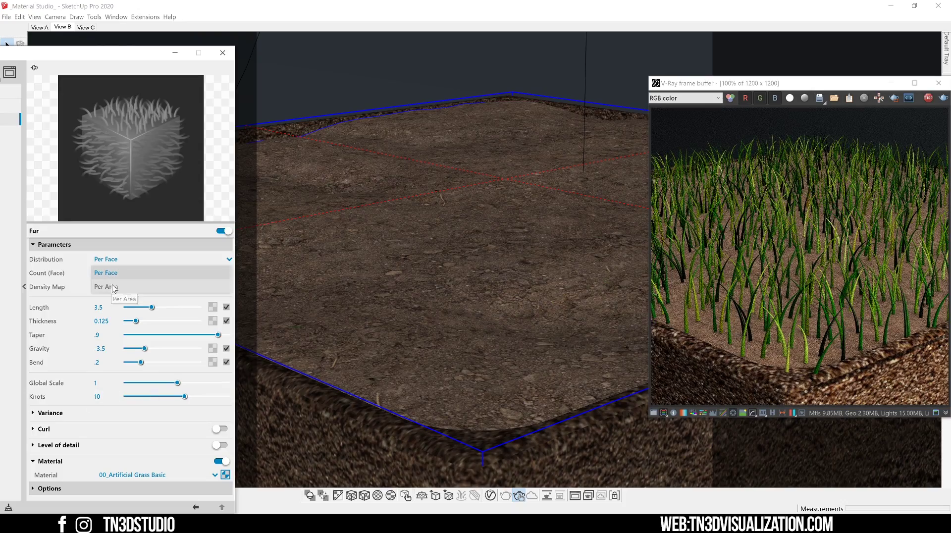
pyautogui.click(114, 288)
pyautogui.doubleClick(98, 273)
pyautogui.write('4.5')
pyautogui.press('Return')
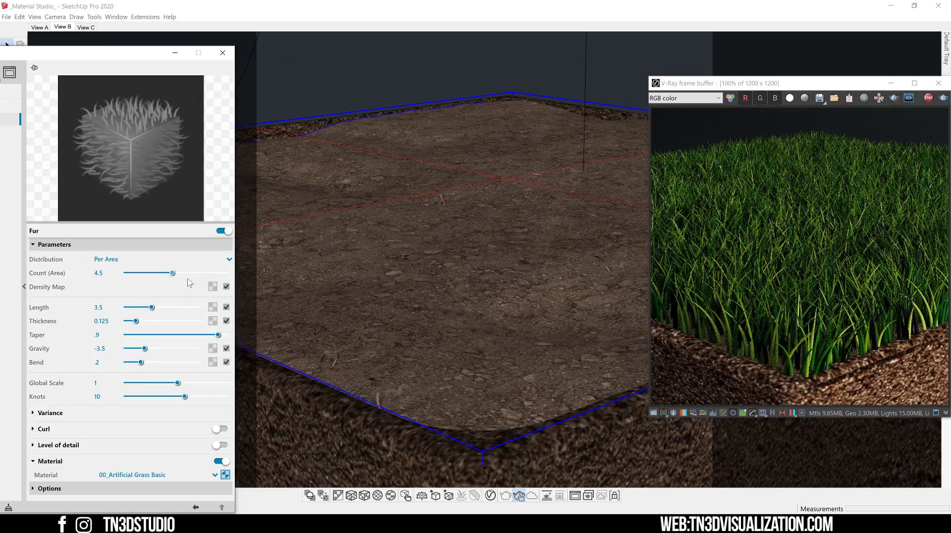
# - Set fur variance: direction 0.65, length 0.5, thickness 0.5, gravity 0.5
pyautogui.click(50, 414)
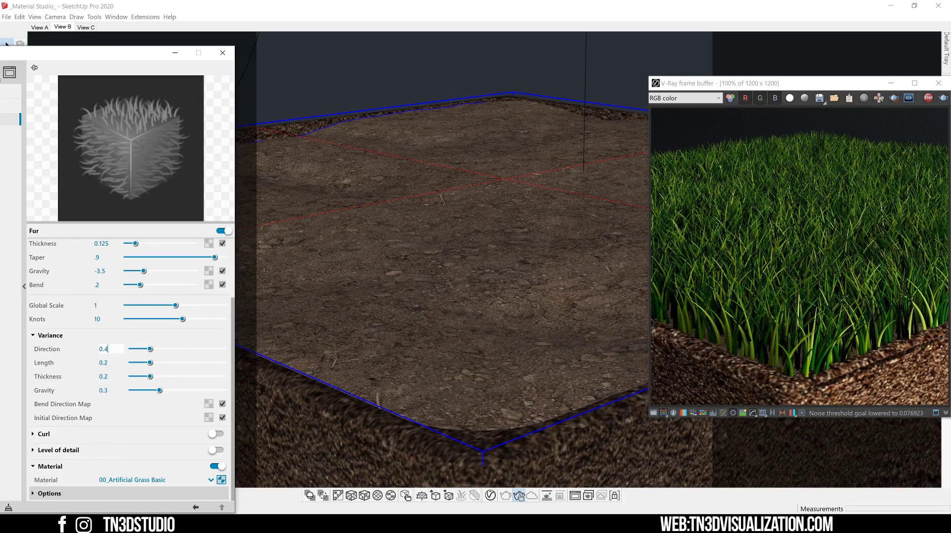
pyautogui.click(103, 348)
pyautogui.write('.65')
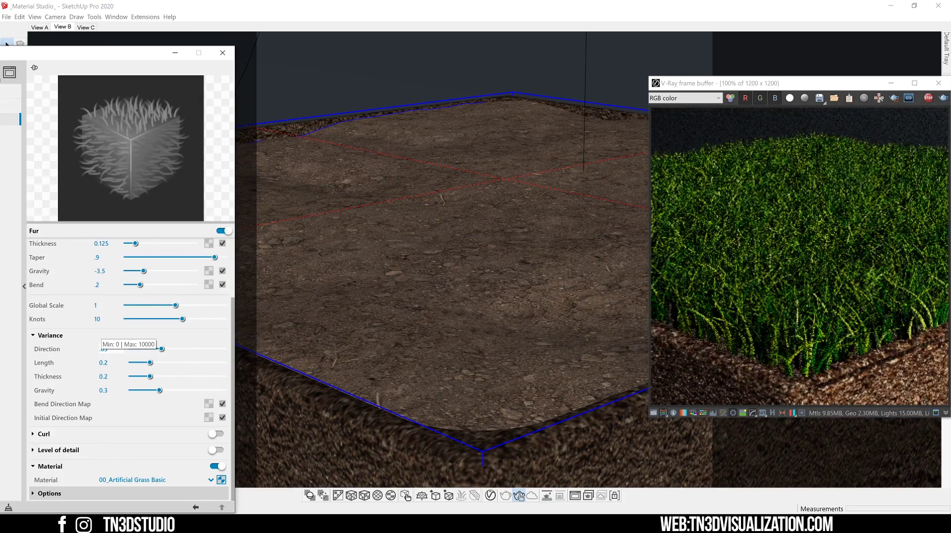
pyautogui.press('Tab')
pyautogui.write('.5')
pyautogui.press('Return')
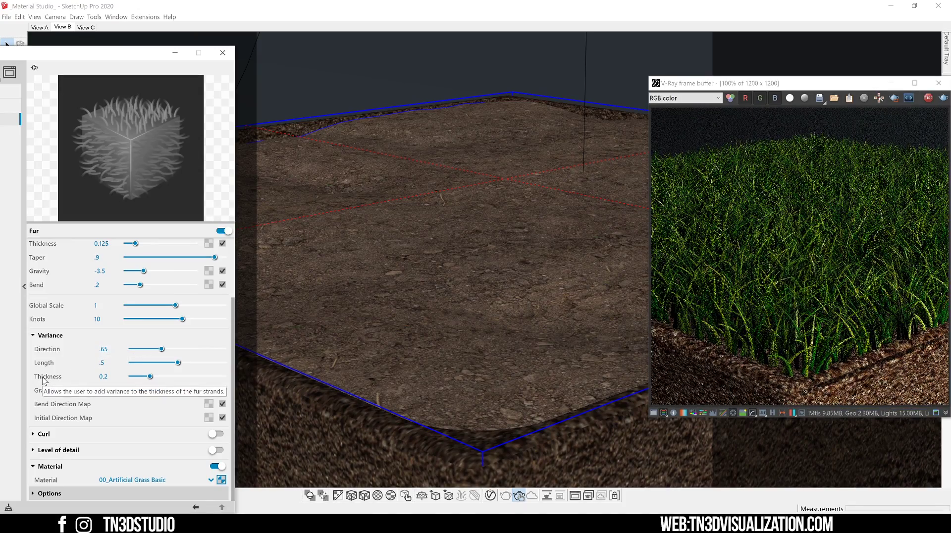
pyautogui.press('Tab')
pyautogui.write('.5')
pyautogui.press('Return')
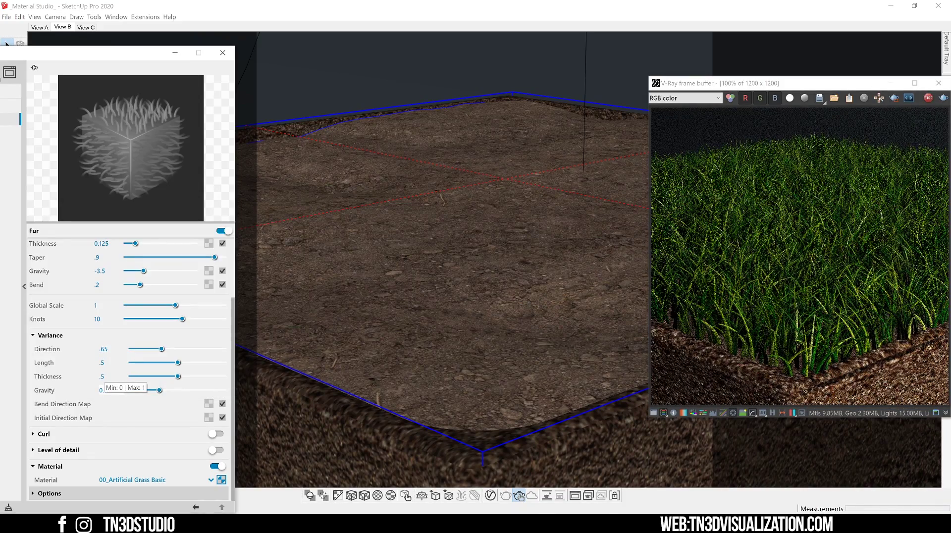
pyautogui.press('Tab')
pyautogui.write('.5')
pyautogui.press('Return')
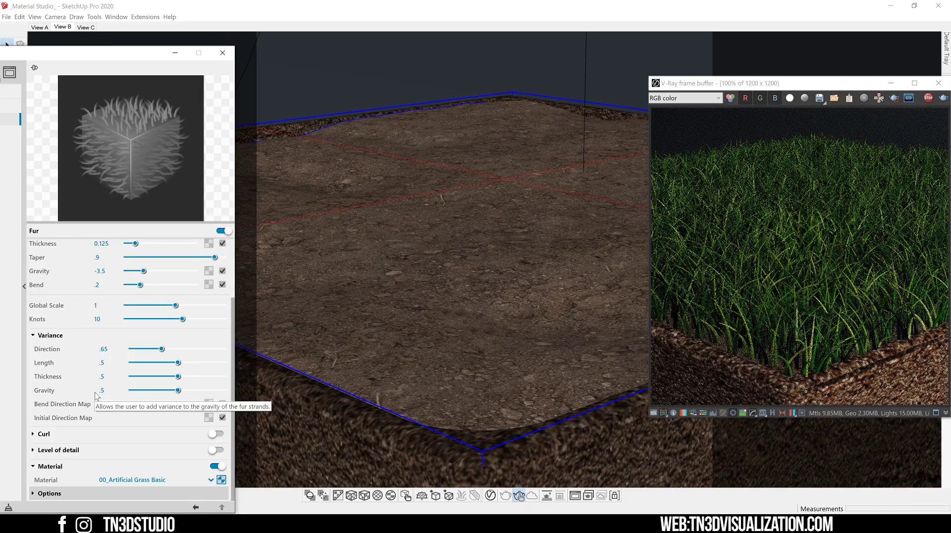
# - Turn on fur Curl with radius 0.3, radius variation 0.5 and 0.5 curls
pyautogui.click(33, 337)
pyautogui.click(220, 429)
pyautogui.click(33, 429)
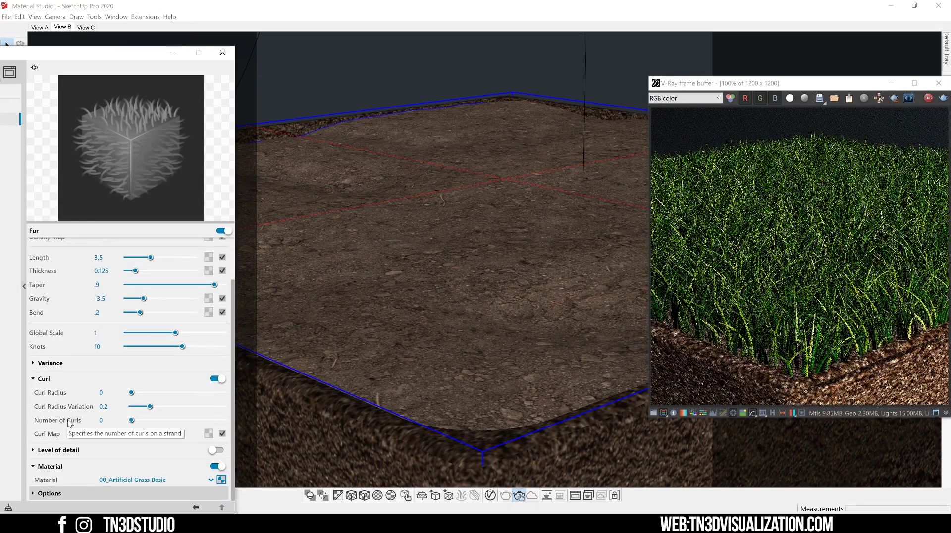
pyautogui.click(102, 392)
pyautogui.write('.')
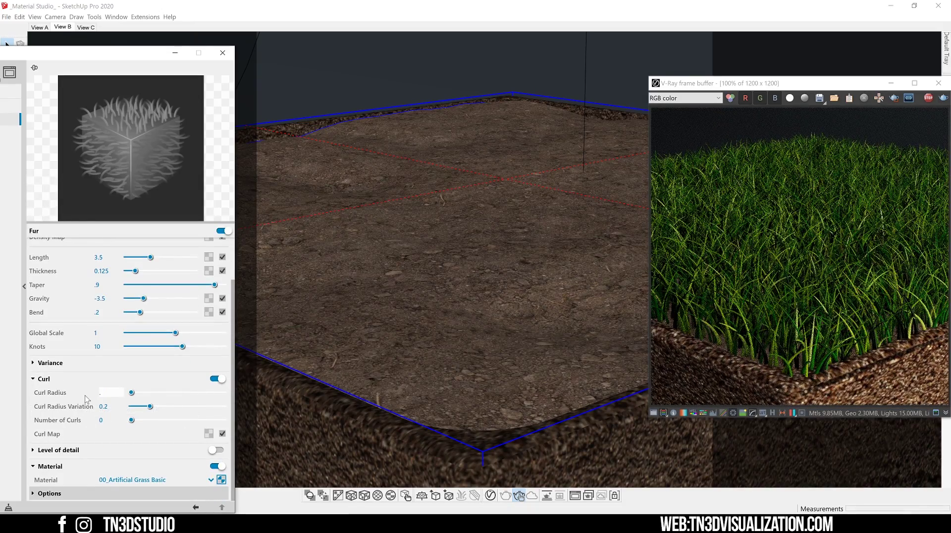
pyautogui.write('3')
pyautogui.press('Return')
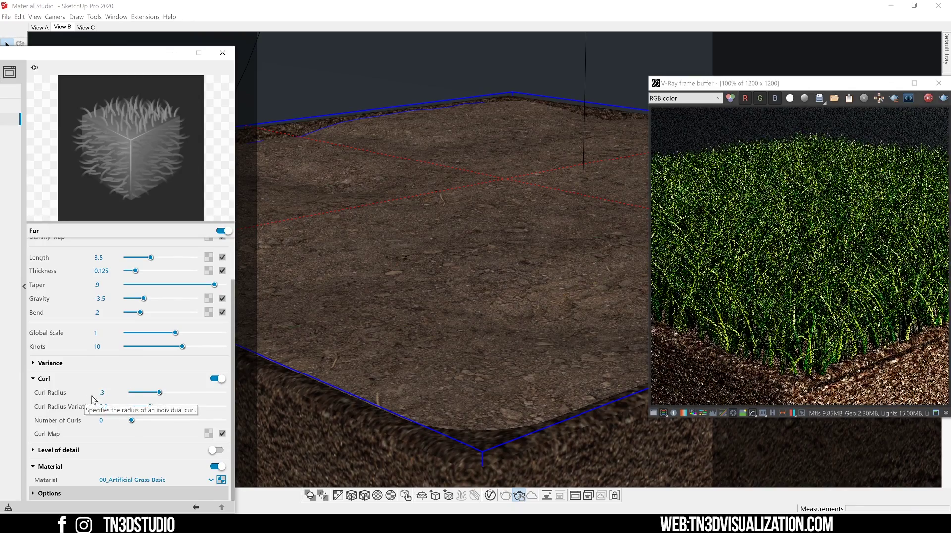
pyautogui.click(103, 406)
pyautogui.write('0.5')
pyautogui.press('Return')
pyautogui.click(103, 419)
pyautogui.write('.5')
pyautogui.press('Return')
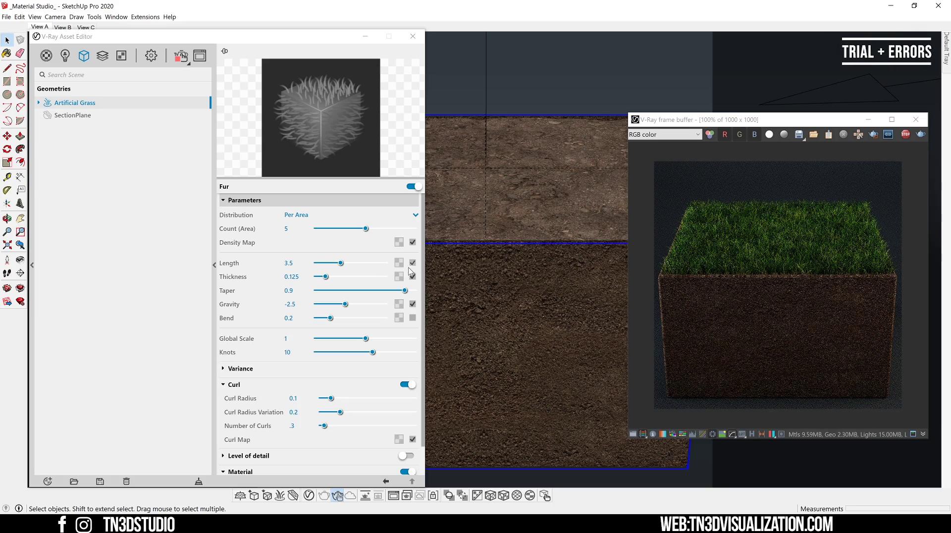
# - Drive grass length with a Noise A map at frequency 4.5 and stronger amplitude
pyautogui.click(399, 263)
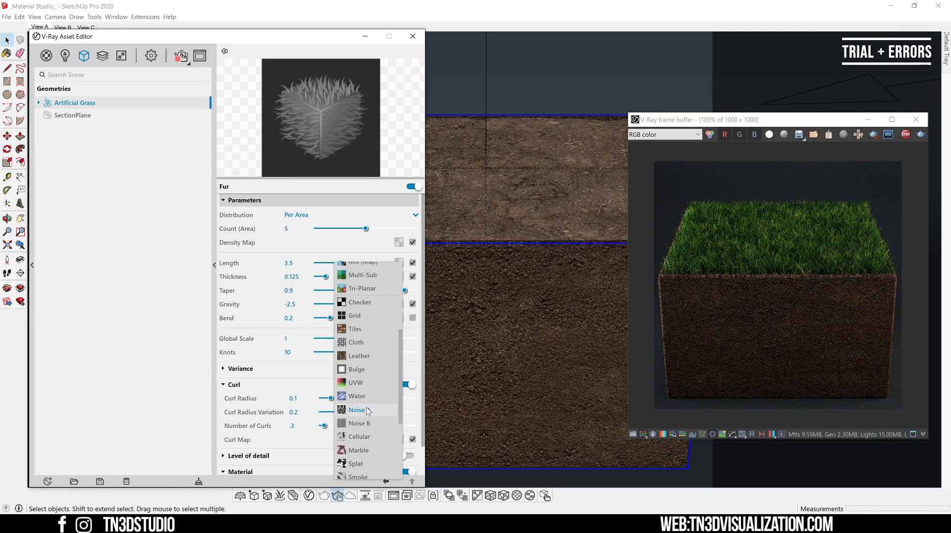
pyautogui.click(367, 410)
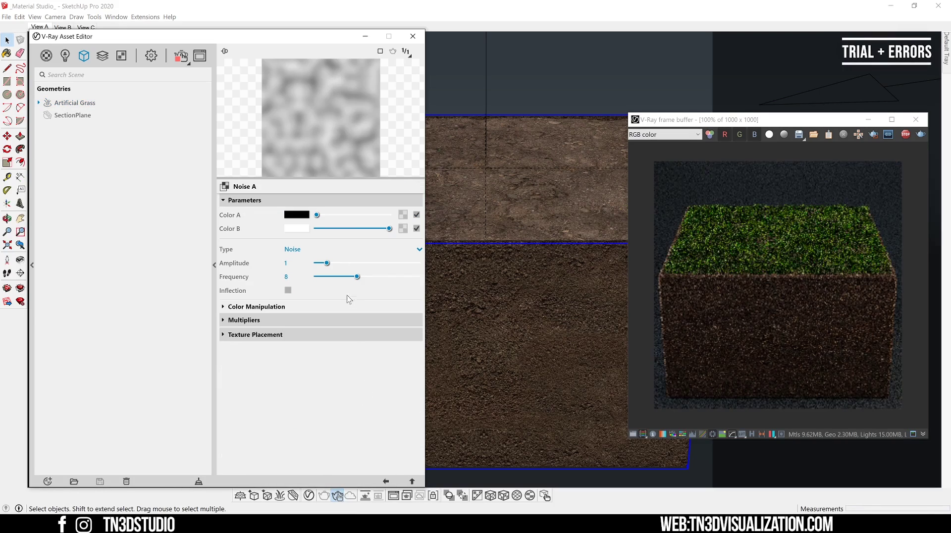
pyautogui.click(292, 277)
pyautogui.write('4.5')
pyautogui.press('Return')
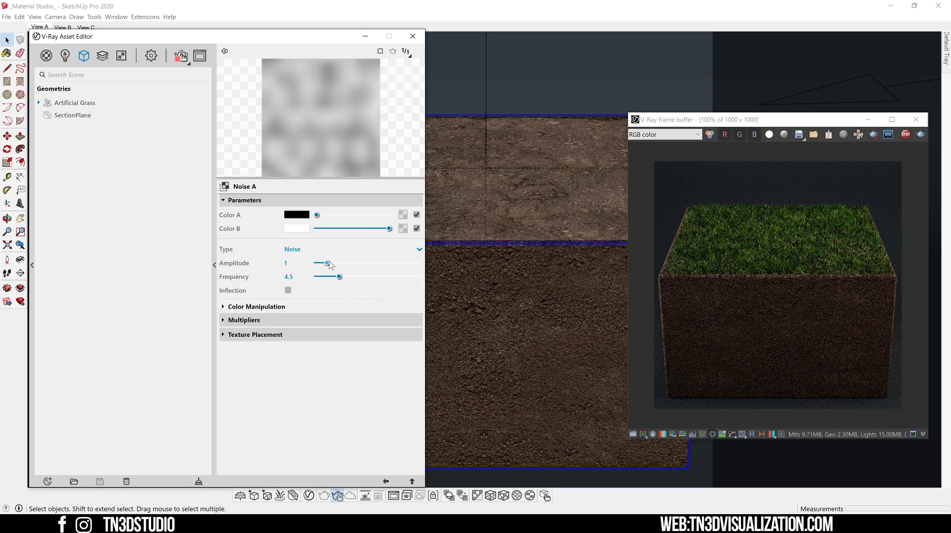
pyautogui.moveTo(327, 263); pyautogui.dragTo(353, 266)
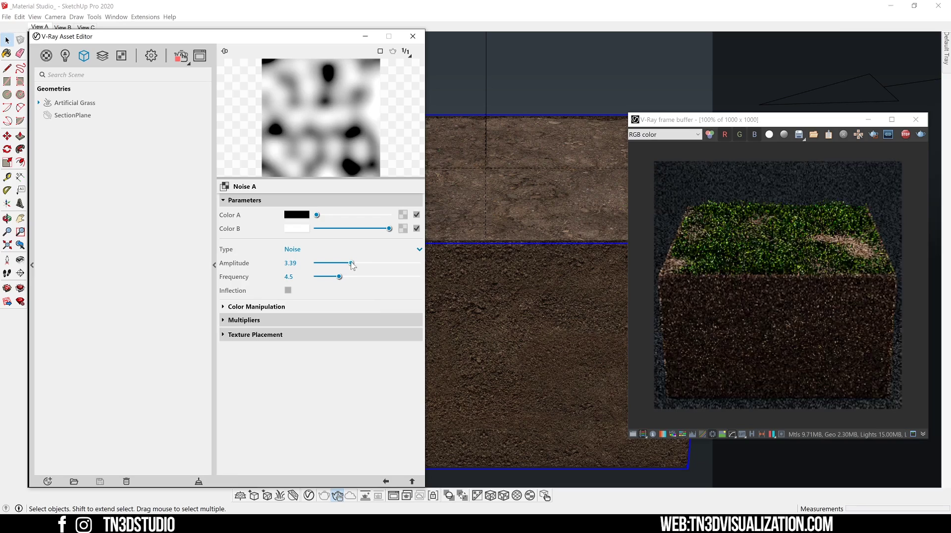
# - Expand the noise colour manipulation and texture placement settings and adjust its rotation
pyautogui.click(229, 308)
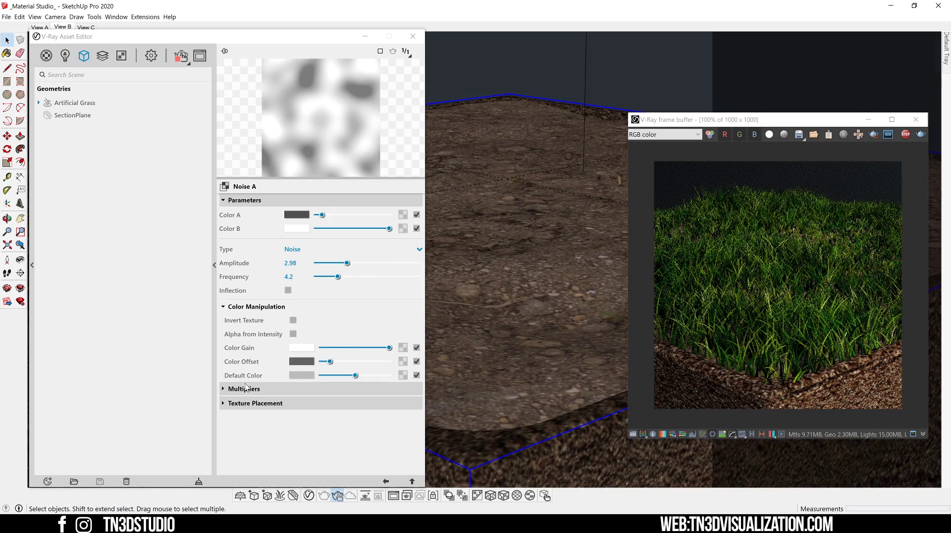
pyautogui.click(224, 404)
pyautogui.scroll(-3, 256, 354)
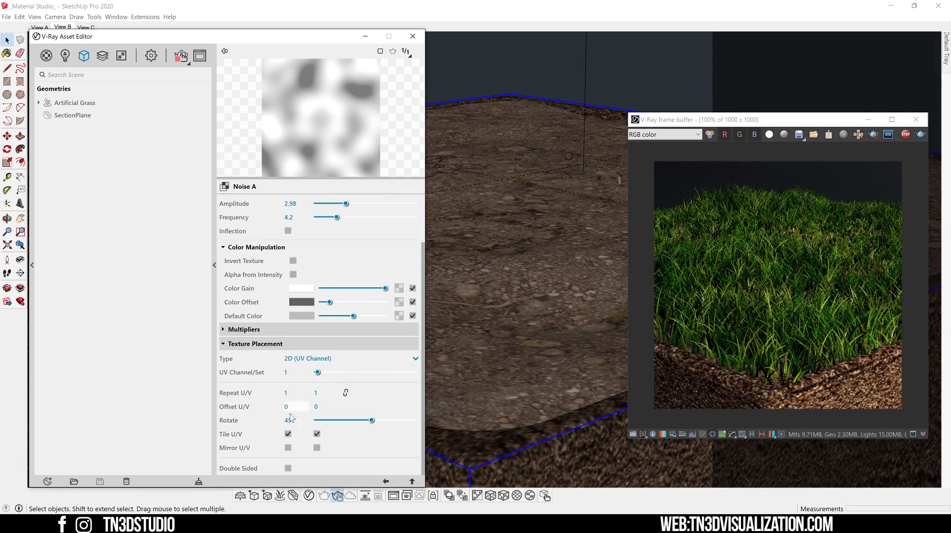
pyautogui.moveTo(288, 420); pyautogui.dragTo(268, 425)
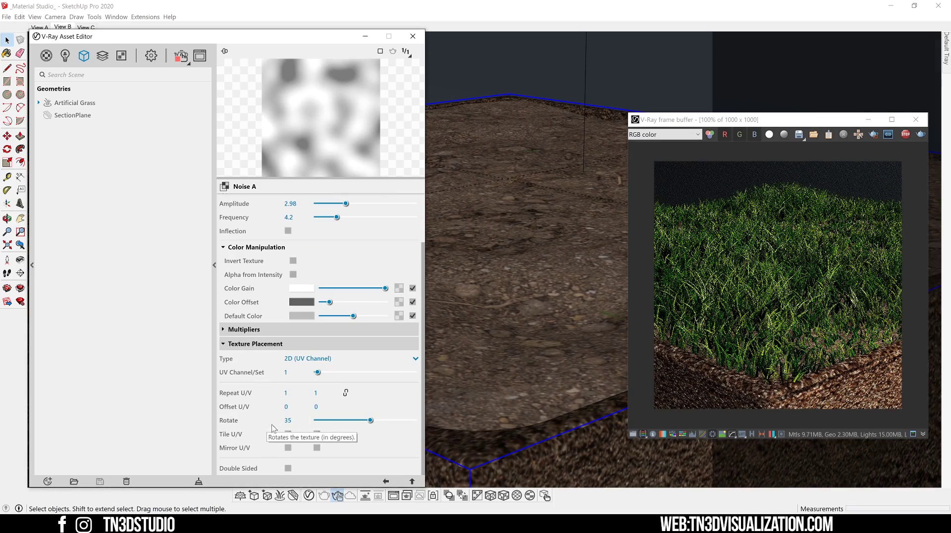
pyautogui.moveTo(278, 429); pyautogui.dragTo(270, 427)
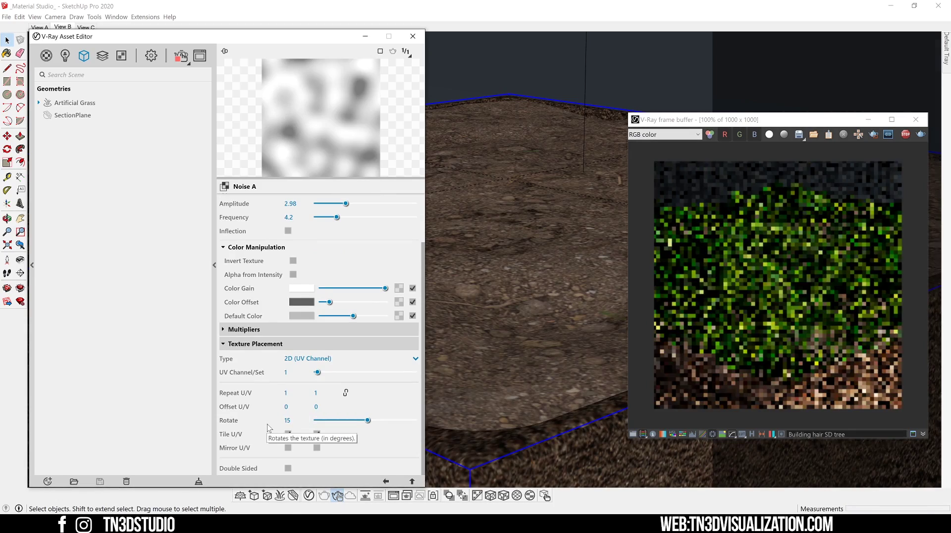
pyautogui.click(285, 421)
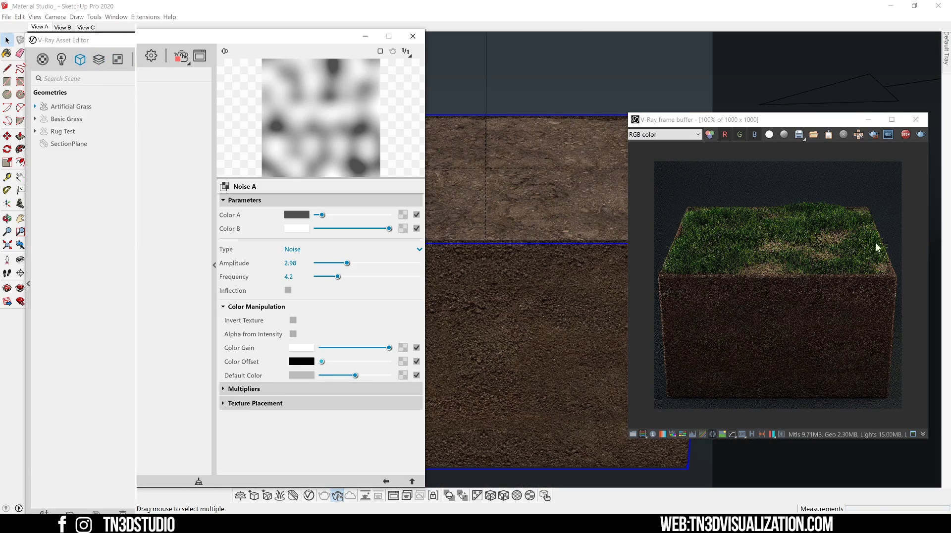
# - Tweak Cellular map colours: dark grey background, purple edge, slightly darker centre
pyautogui.moveTo(318, 276); pyautogui.dragTo(322, 276)
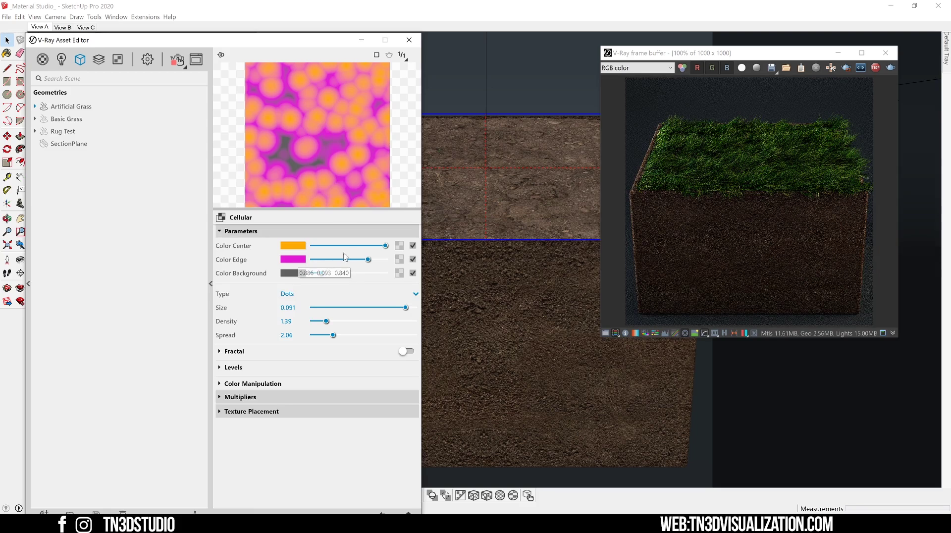
pyautogui.moveTo(351, 261); pyautogui.dragTo(333, 259)
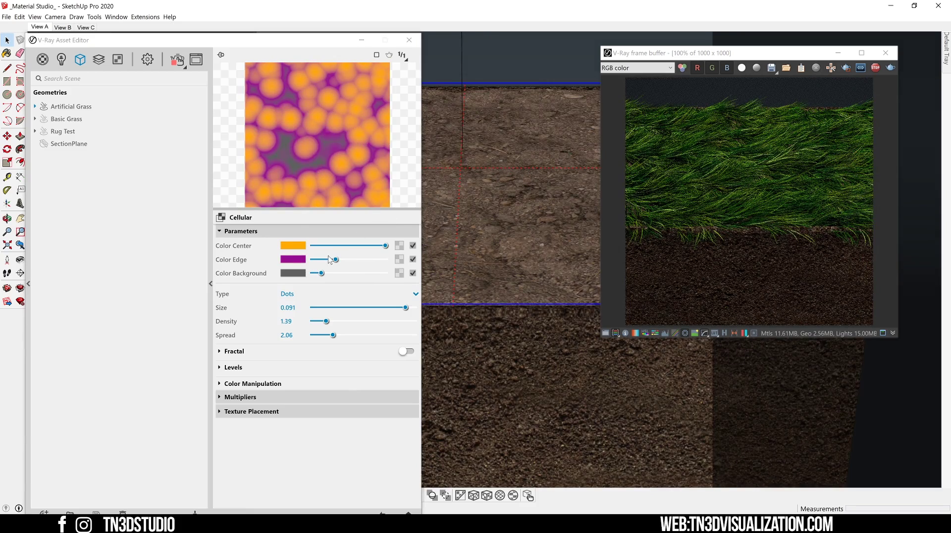
pyautogui.click(368, 246)
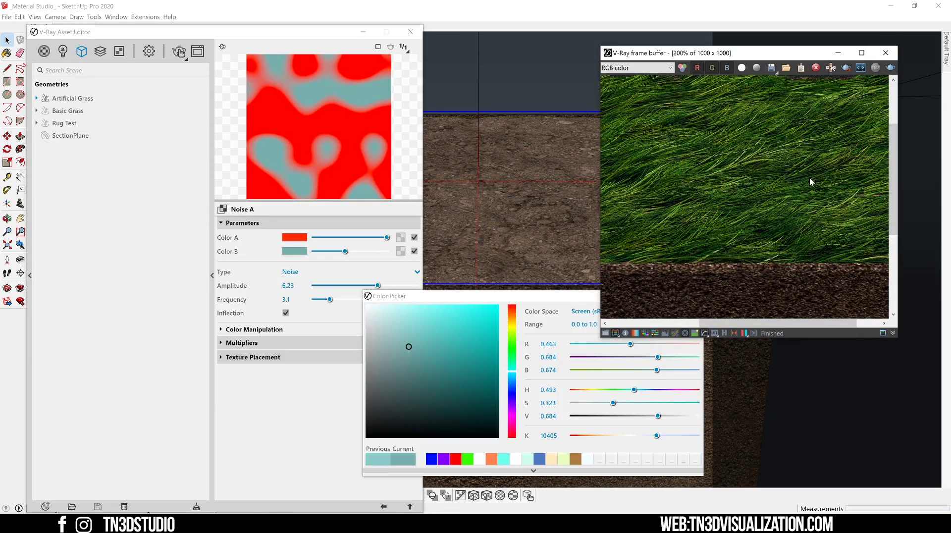
pyautogui.scroll(-1, 809, 178)
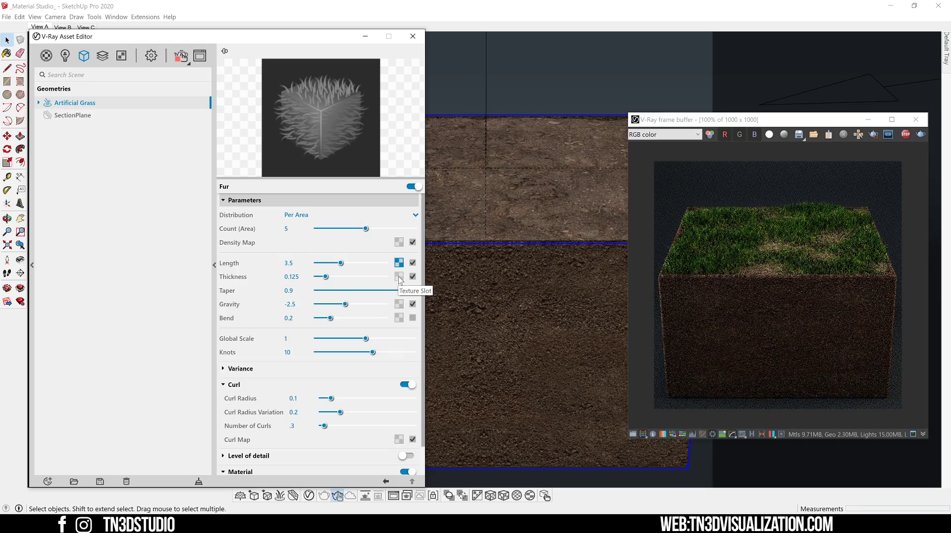
# - Paste the noise map into the Thickness slot, lighten Noise A's Color A to grey, and set frequency to 3
pyautogui.rightClick(399, 278)
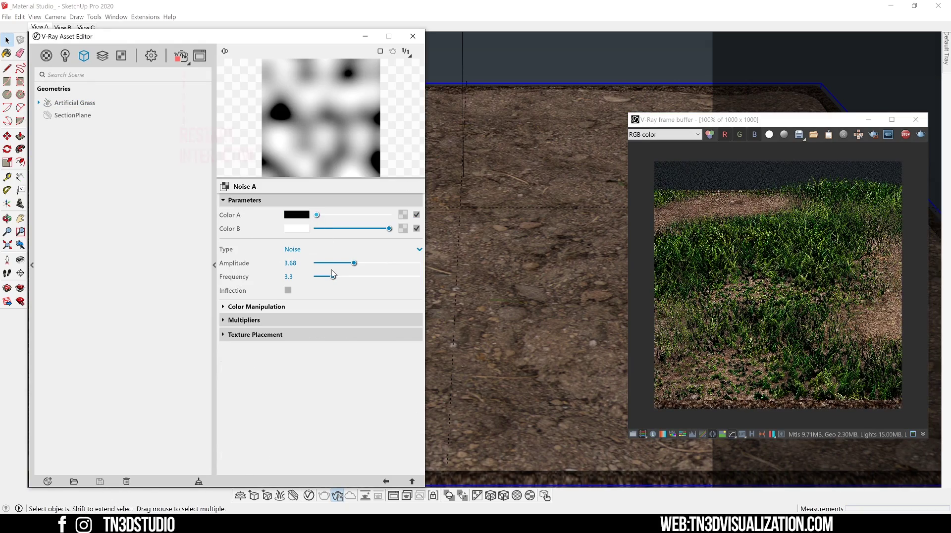
pyautogui.moveTo(317, 215); pyautogui.dragTo(325, 215)
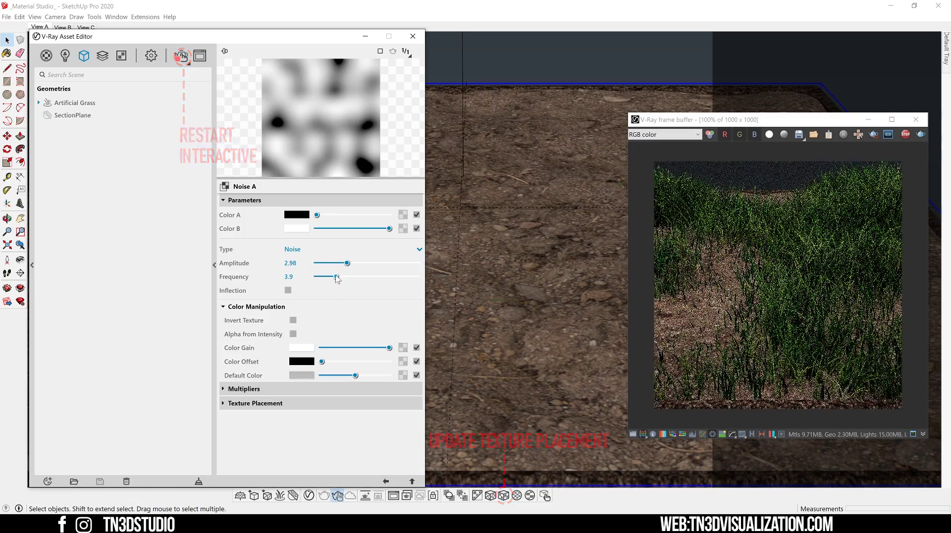
pyautogui.moveTo(335, 279); pyautogui.dragTo(332, 276)
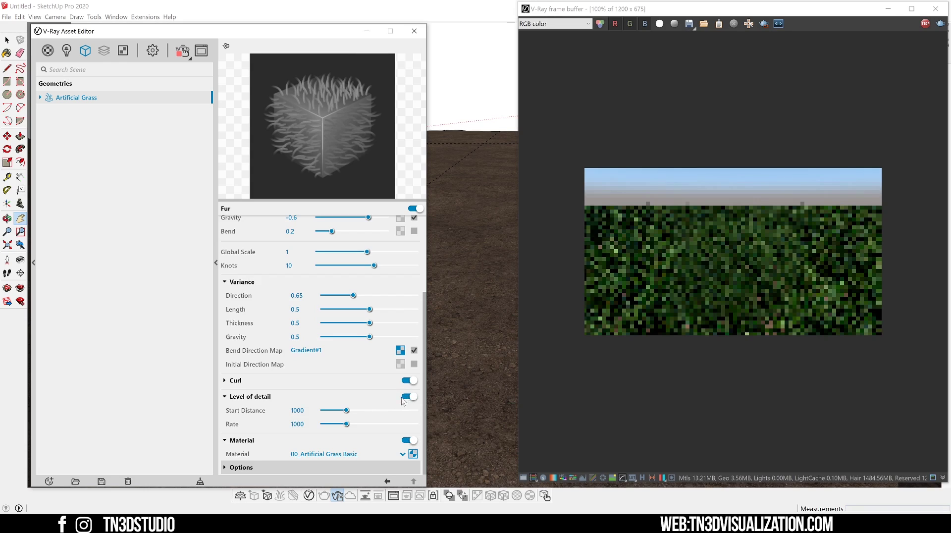
# - Set the fur level-of-detail start distance to 80 and nudge the view to refresh the render
pyautogui.doubleClick(298, 411)
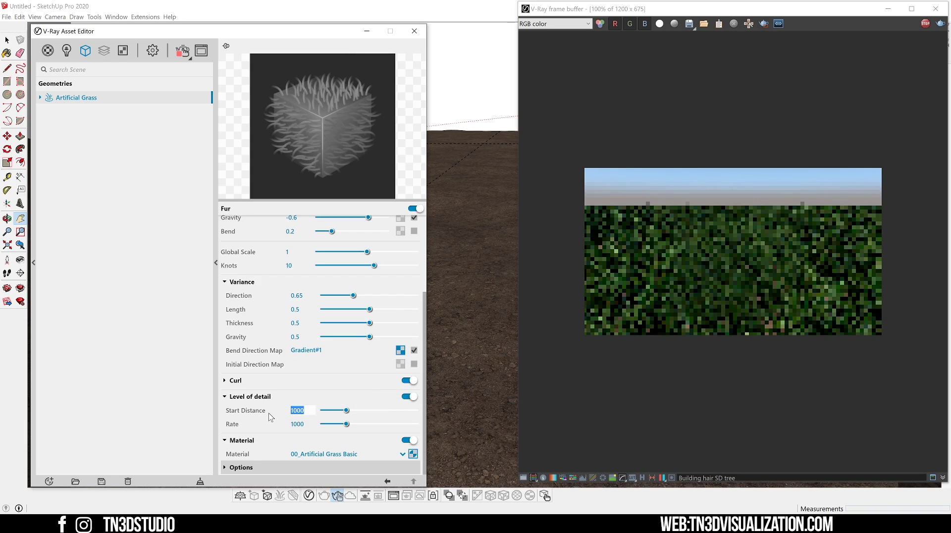
pyautogui.write('80')
pyautogui.press('Return')
pyautogui.moveTo(468, 260); pyautogui.dragTo(476, 256)
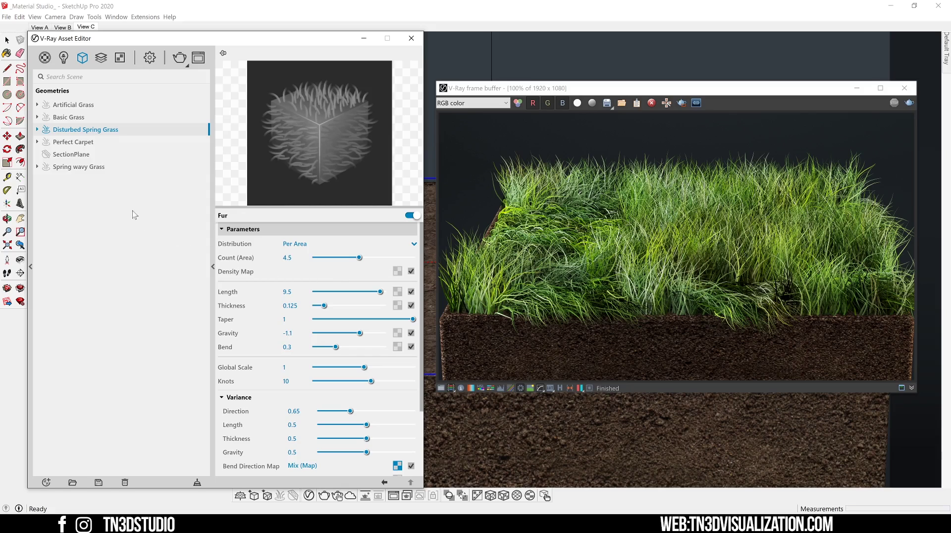
# - Save the Disturbed Spring Grass asset from the Asset Editor geometry list with Save As
pyautogui.rightClick(91, 131)
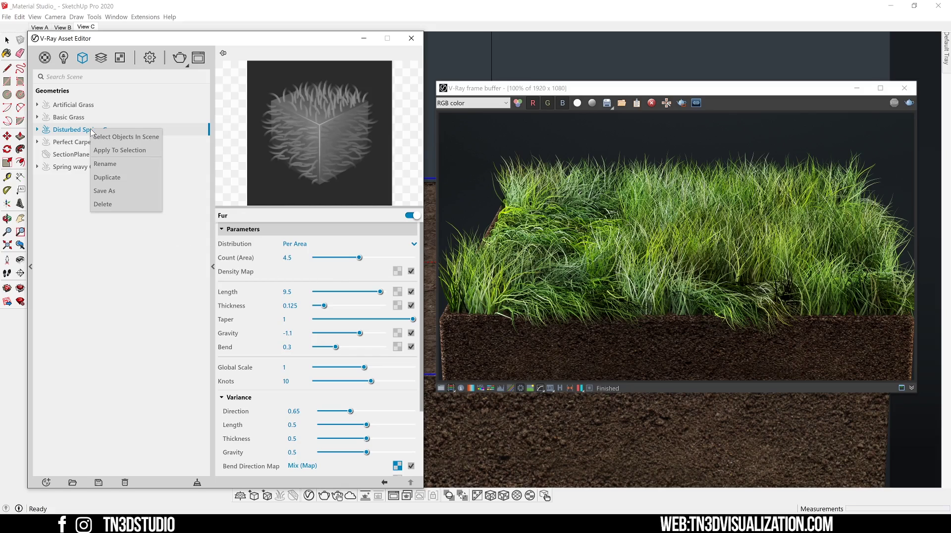
pyautogui.click(105, 190)
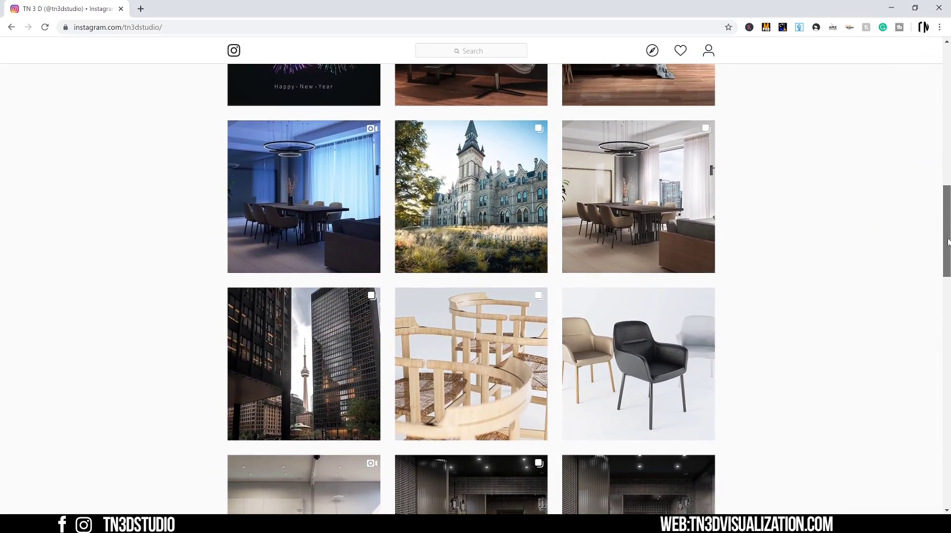
# - Scroll to the top of the tn3dstudio Instagram profile page
pyautogui.moveTo(947, 242); pyautogui.dragTo(949, 83)
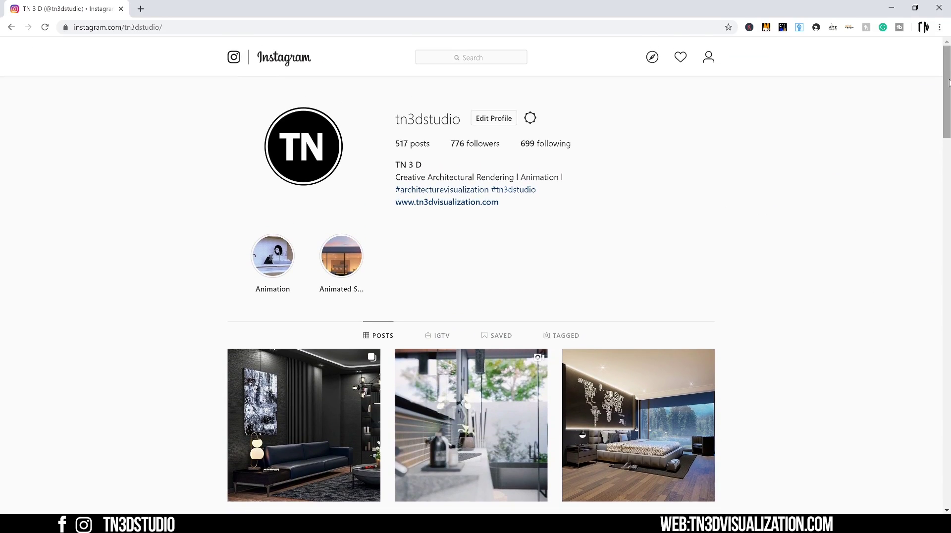